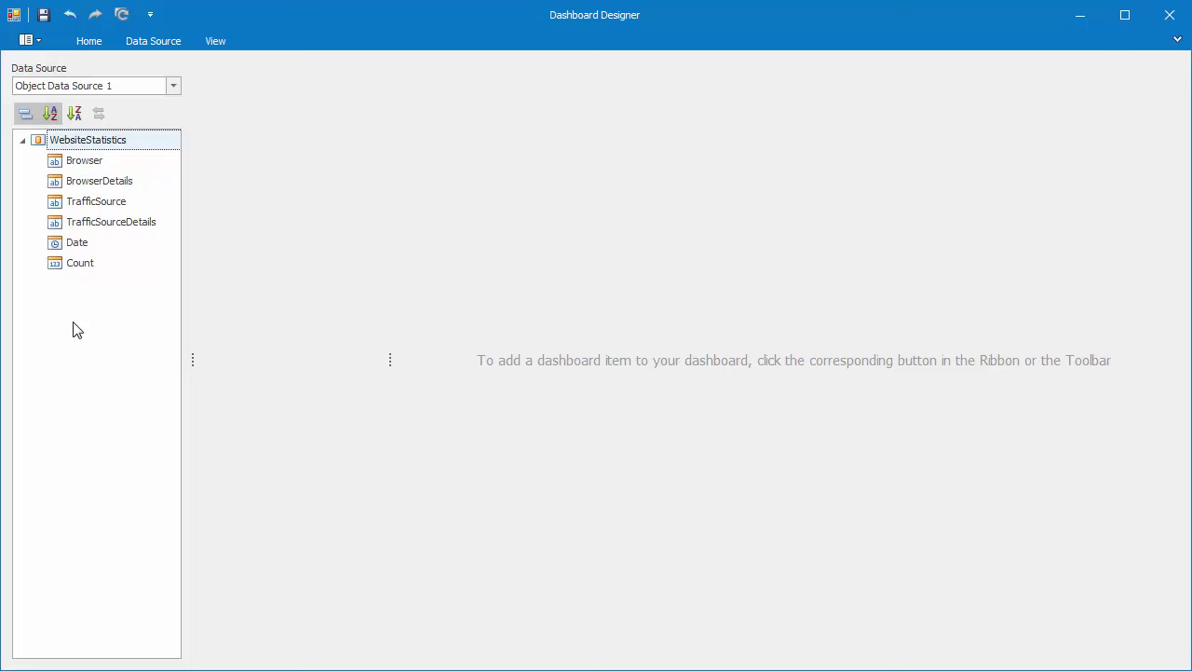
Step: Insert a chart with Count (Sum) as its values, drawn as an area series
left_click(90, 42)
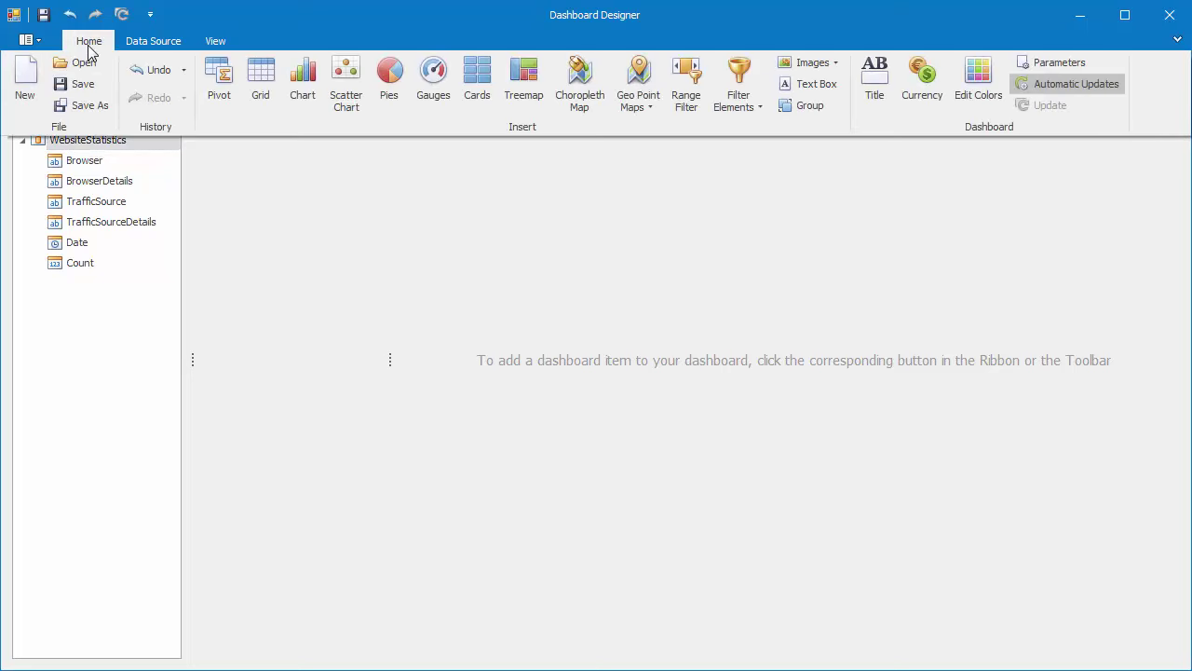
left_click(301, 104)
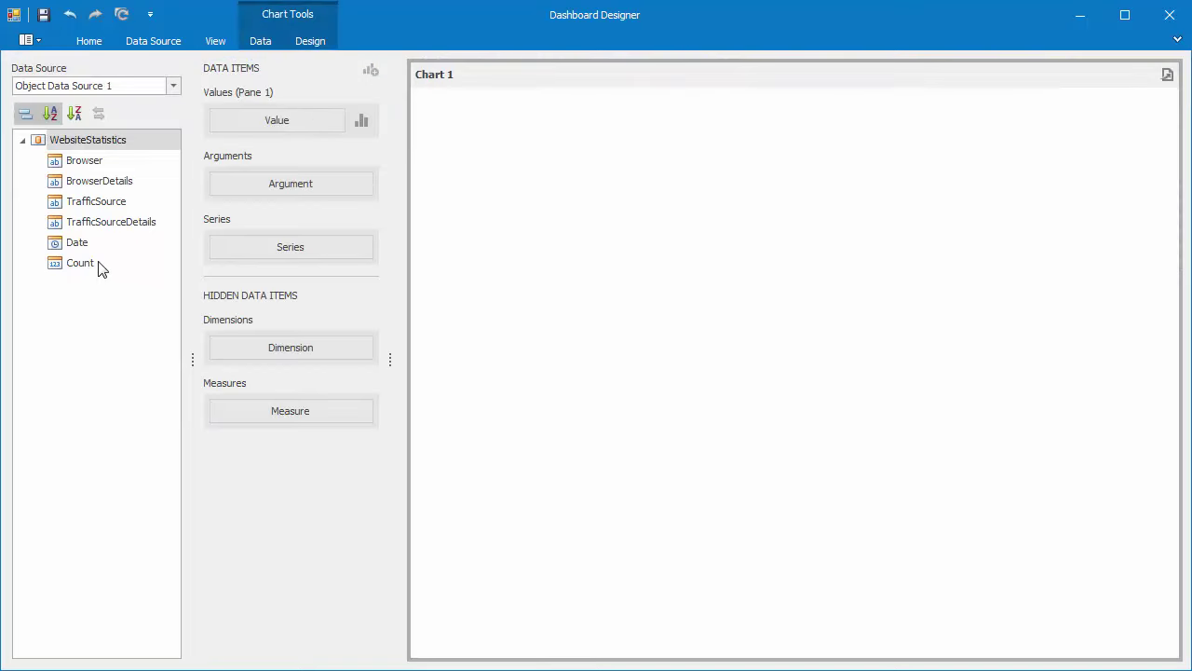
left_click_drag(95, 265, 276, 123)
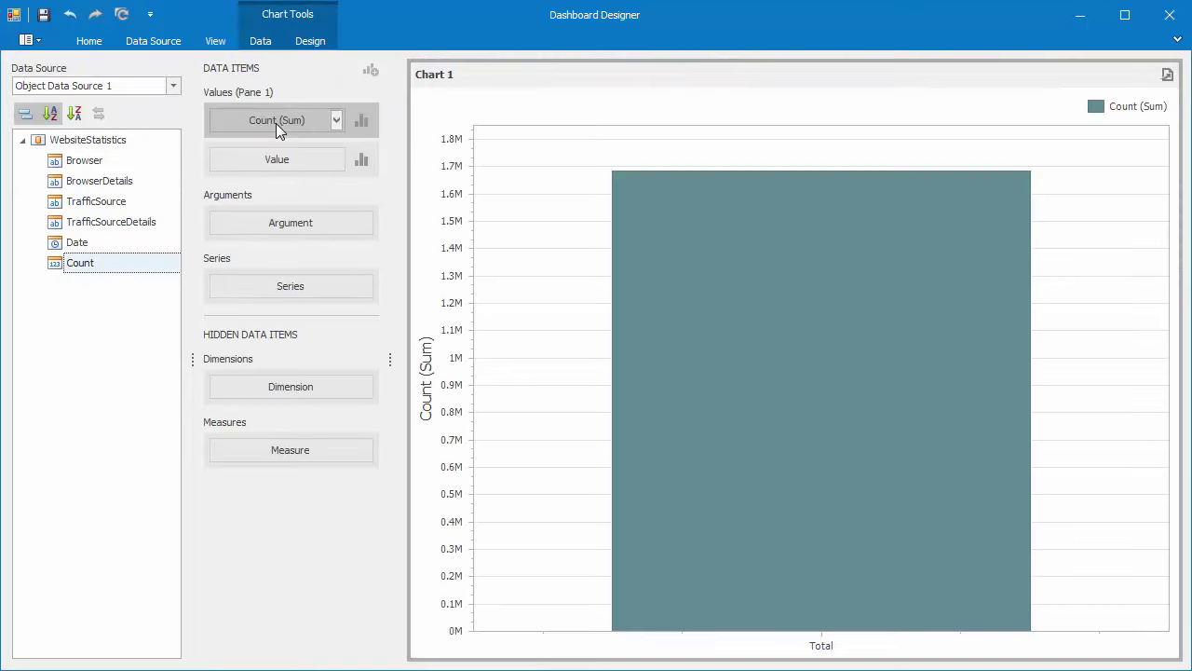
left_click(361, 122)
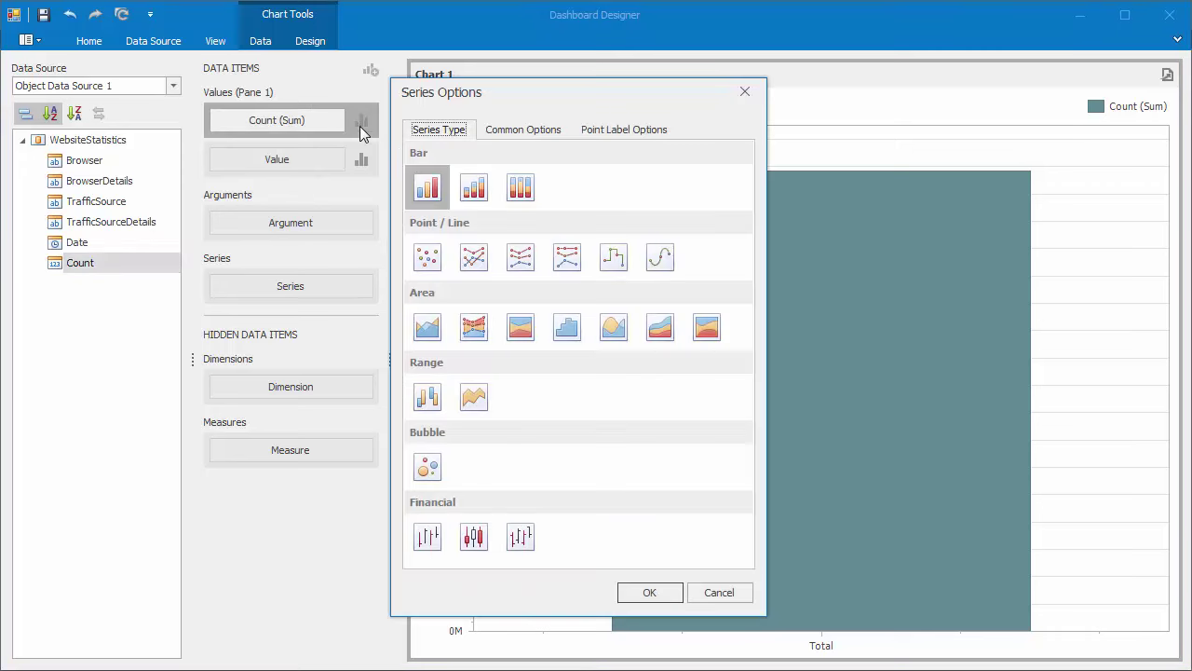
left_click(657, 331)
left_click(649, 591)
Step: Plot the chart by Date grouped as Month-Year and split the series by TrafficSource
left_click_drag(93, 244, 261, 224)
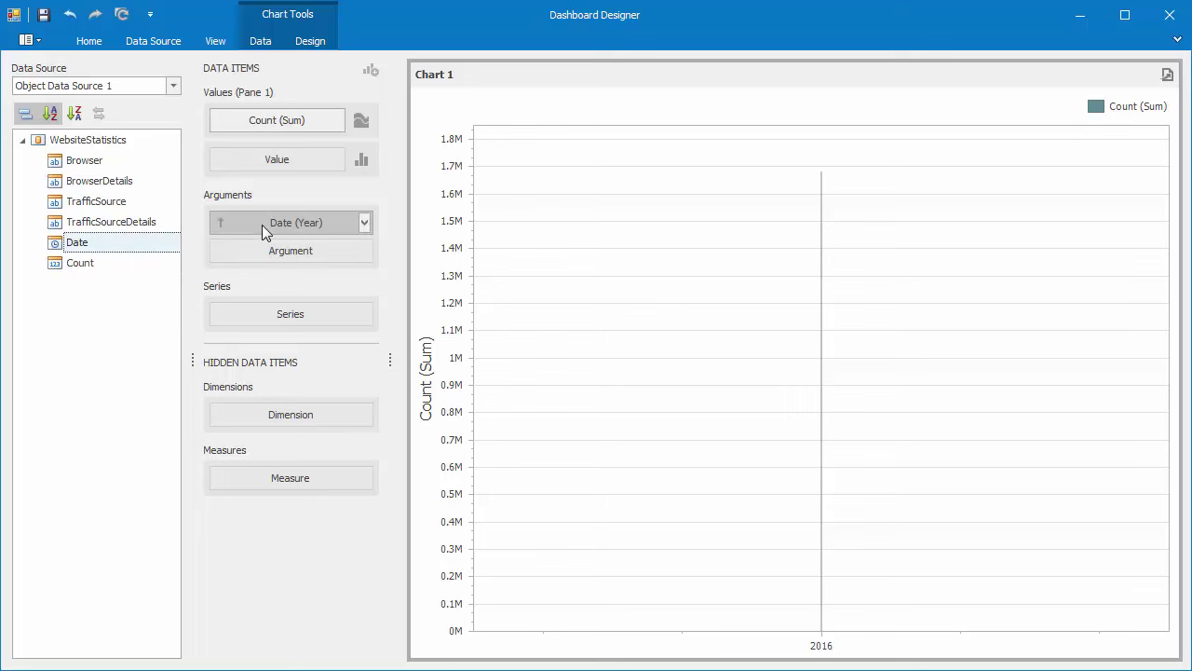
left_click(364, 224)
left_click(469, 456)
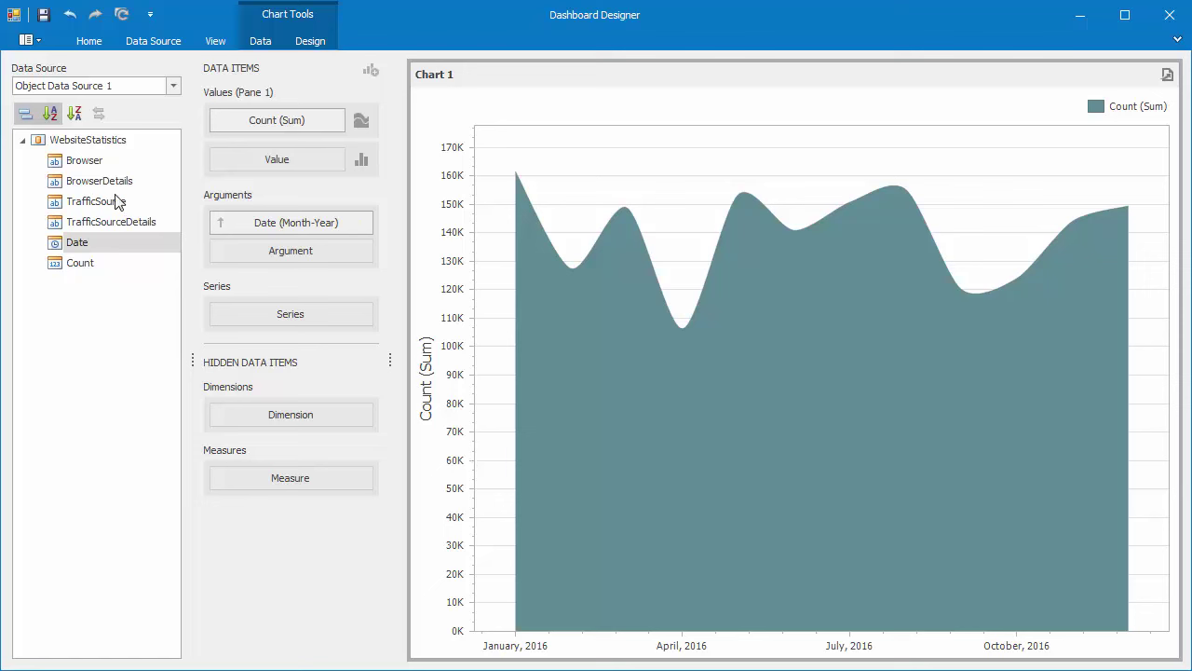
left_click_drag(117, 202, 280, 313)
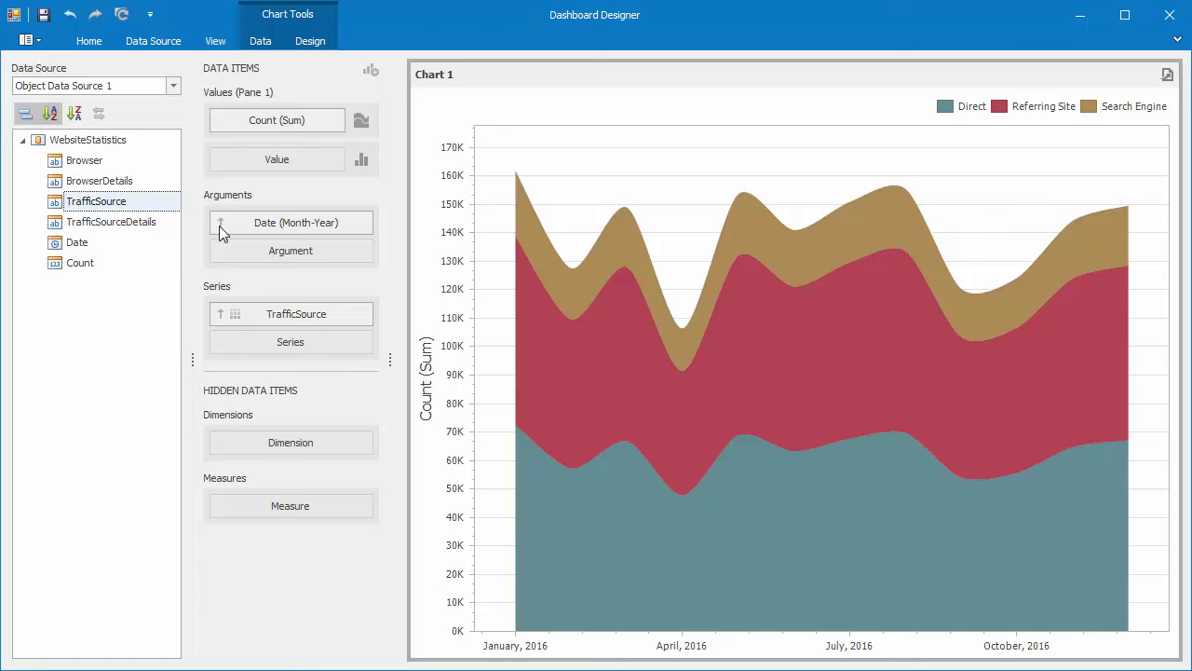
Step: Add a Tree View filter docked narrowly to the left of Chart 1
left_click(97, 46)
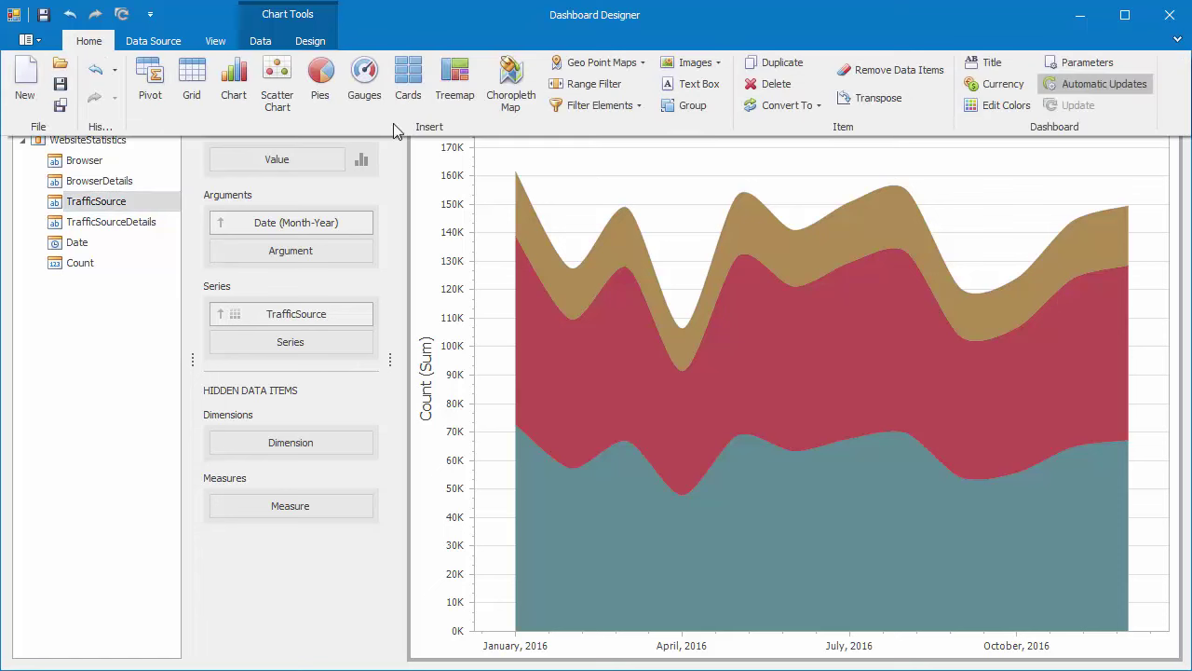
left_click(605, 106)
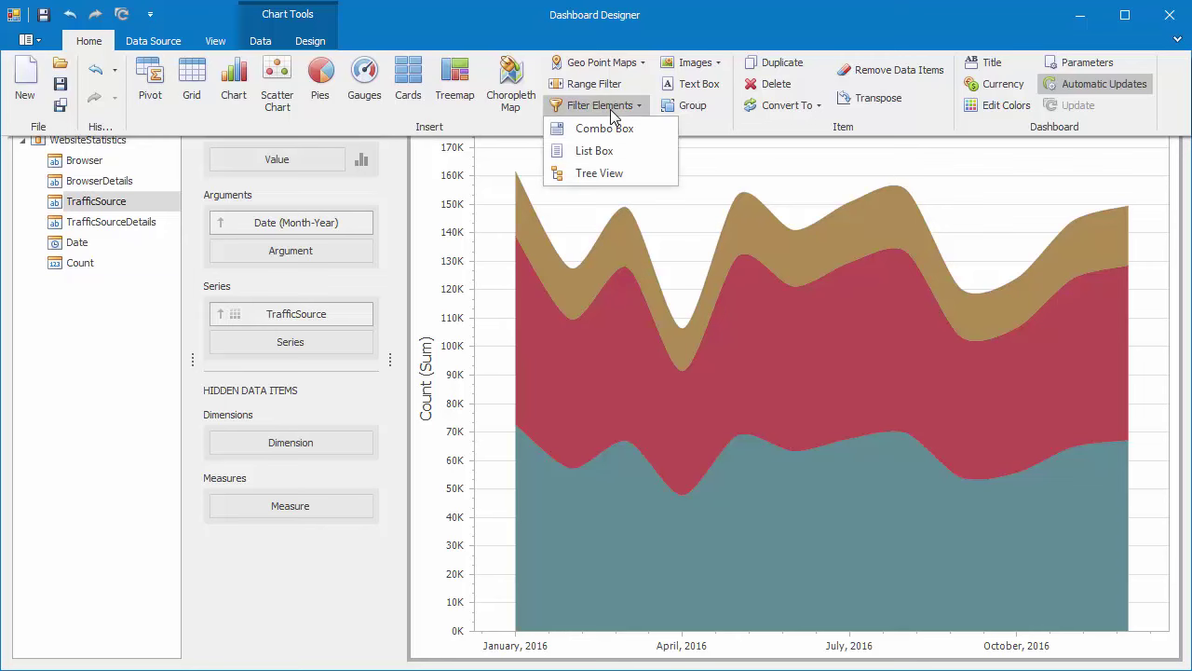
left_click(642, 172)
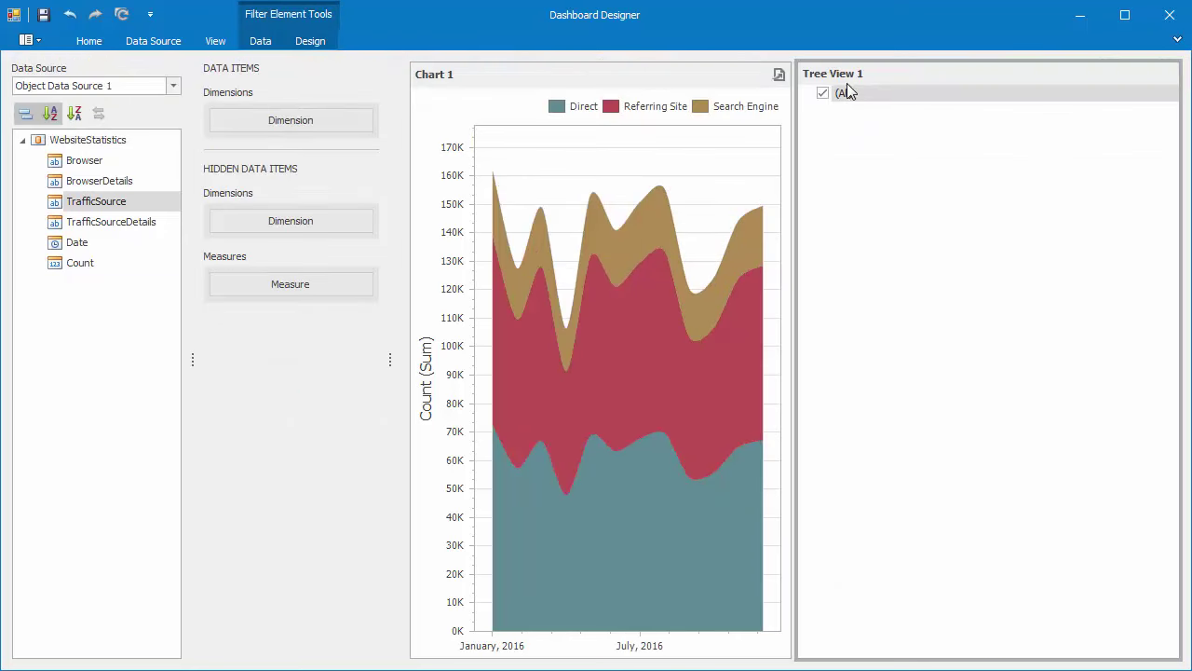
left_click_drag(847, 87, 413, 94)
left_click_drag(792, 131, 611, 147)
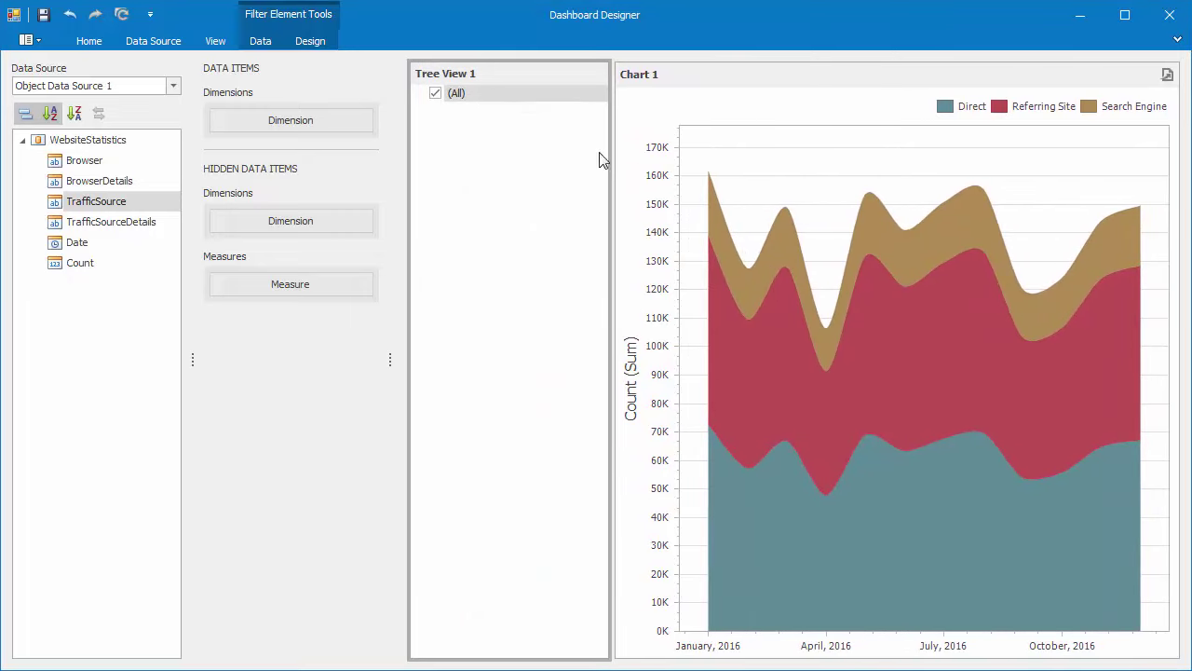
Step: Bind TrafficSource and TrafficSourceDetails to the tree view and enable Auto Expand
left_click_drag(163, 205, 263, 120)
left_click_drag(130, 223, 280, 156)
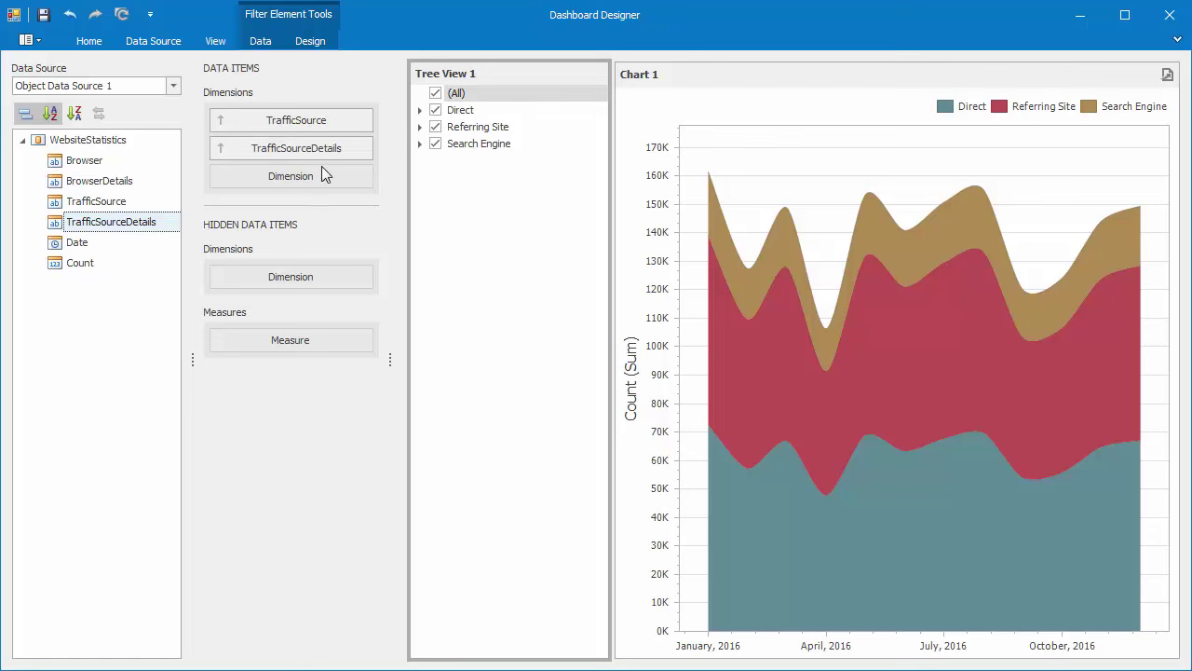
left_click(310, 47)
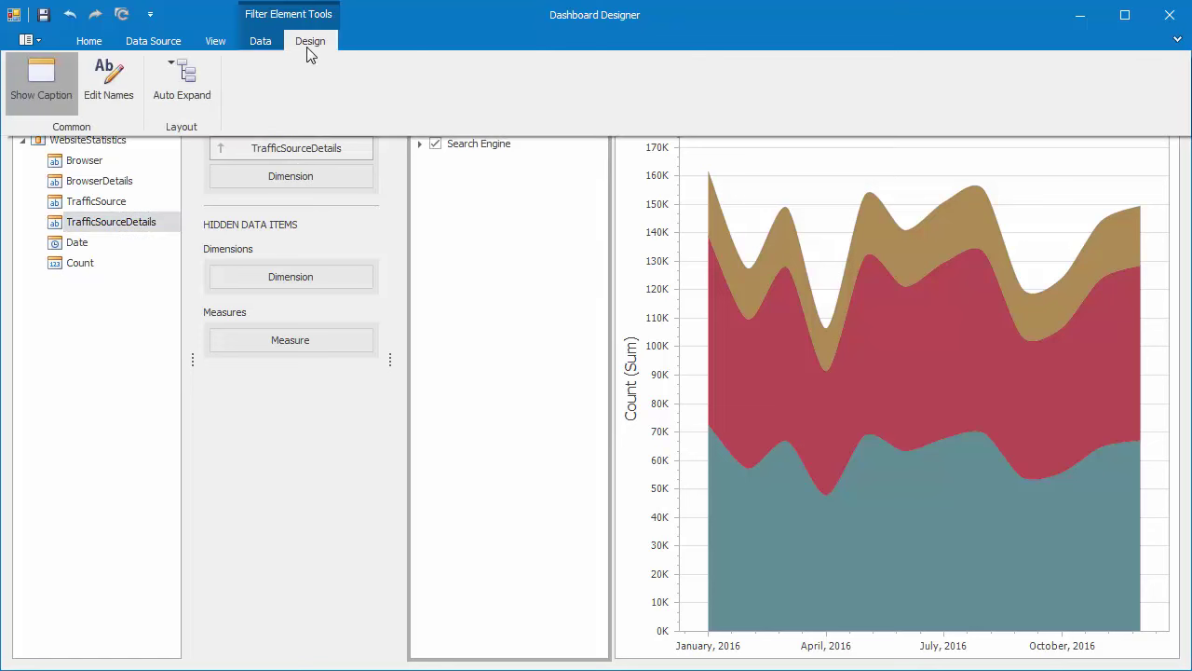
left_click(197, 88)
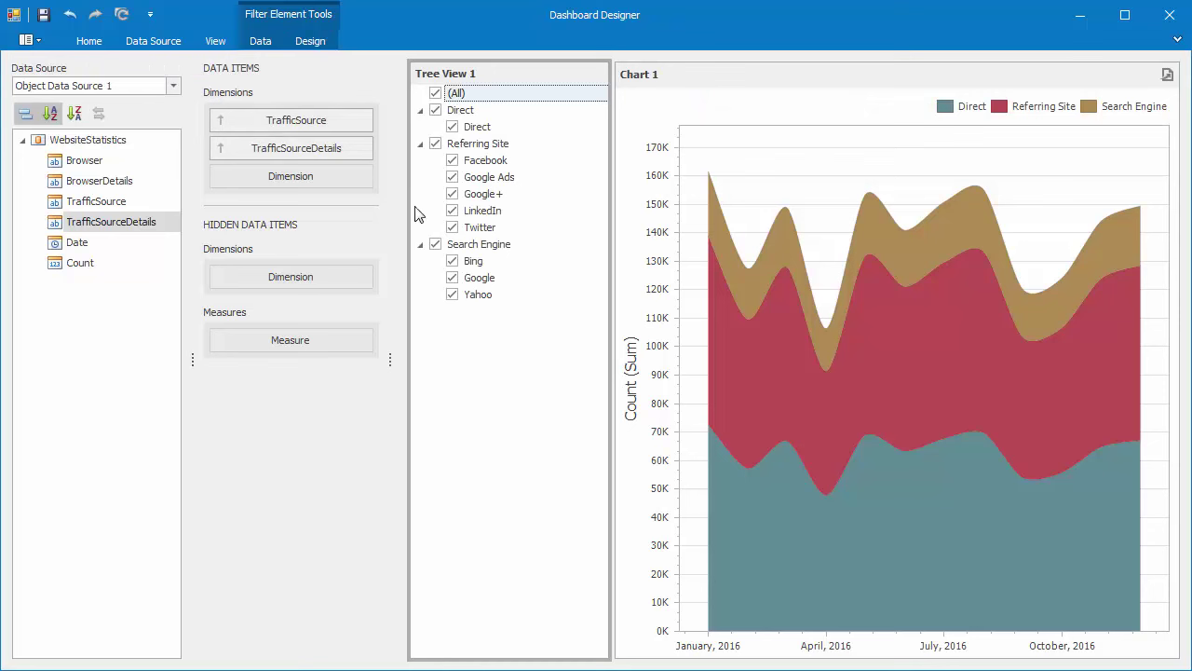
Step: Uncheck Search Engine, Twitter and LinkedIn in the tree view
left_click(436, 244)
left_click(452, 228)
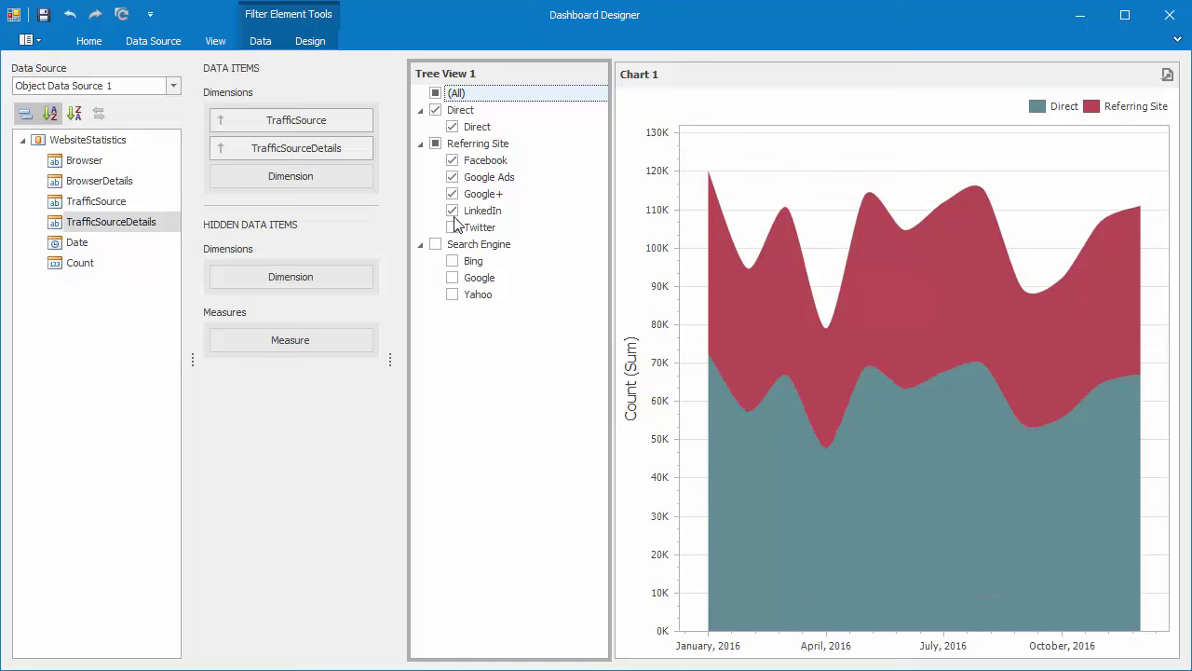
left_click(453, 212)
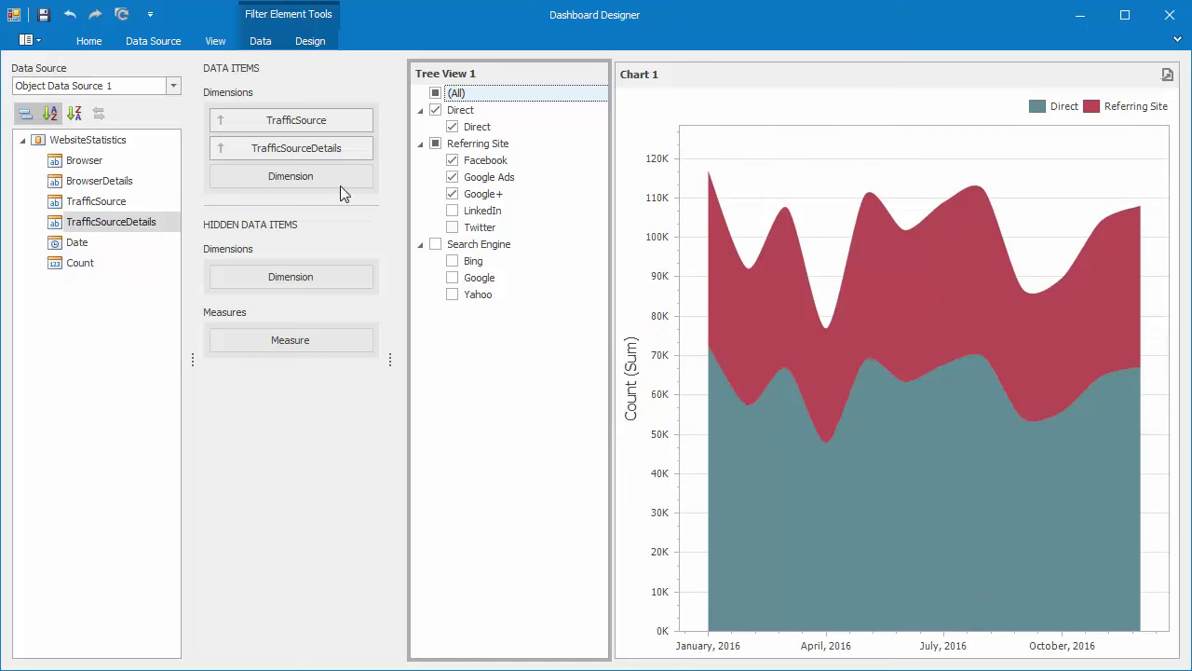
Step: Create Group 1 holding Tree View 1 beside a wider Chart 1
left_click(101, 43)
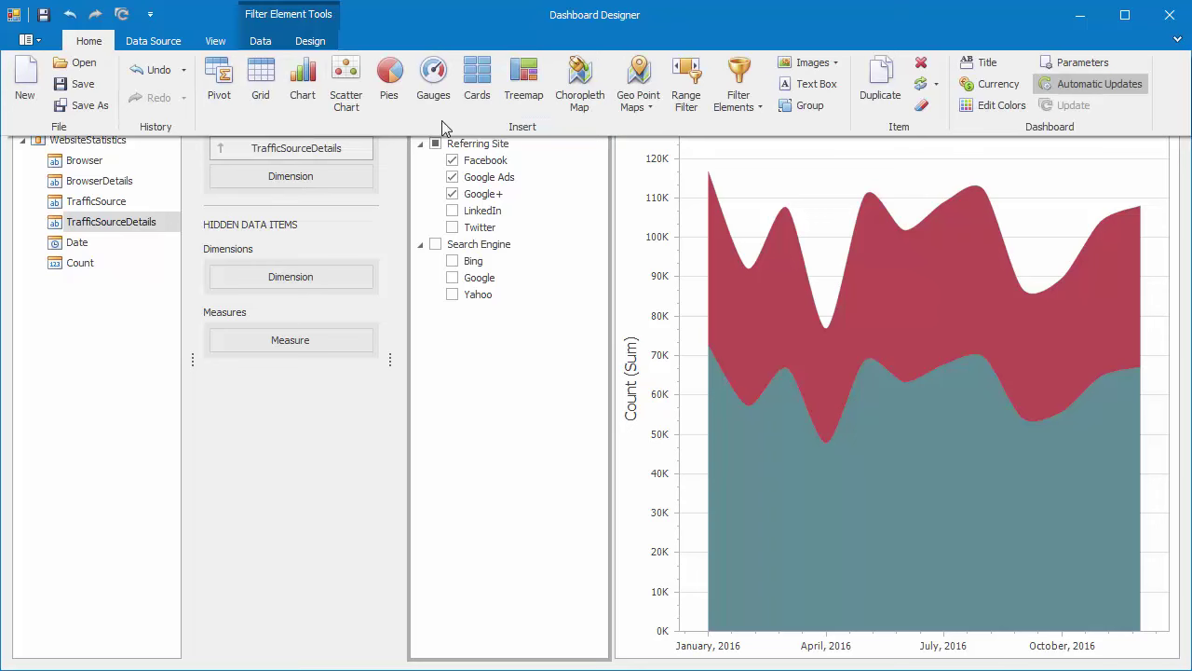
left_click(800, 108)
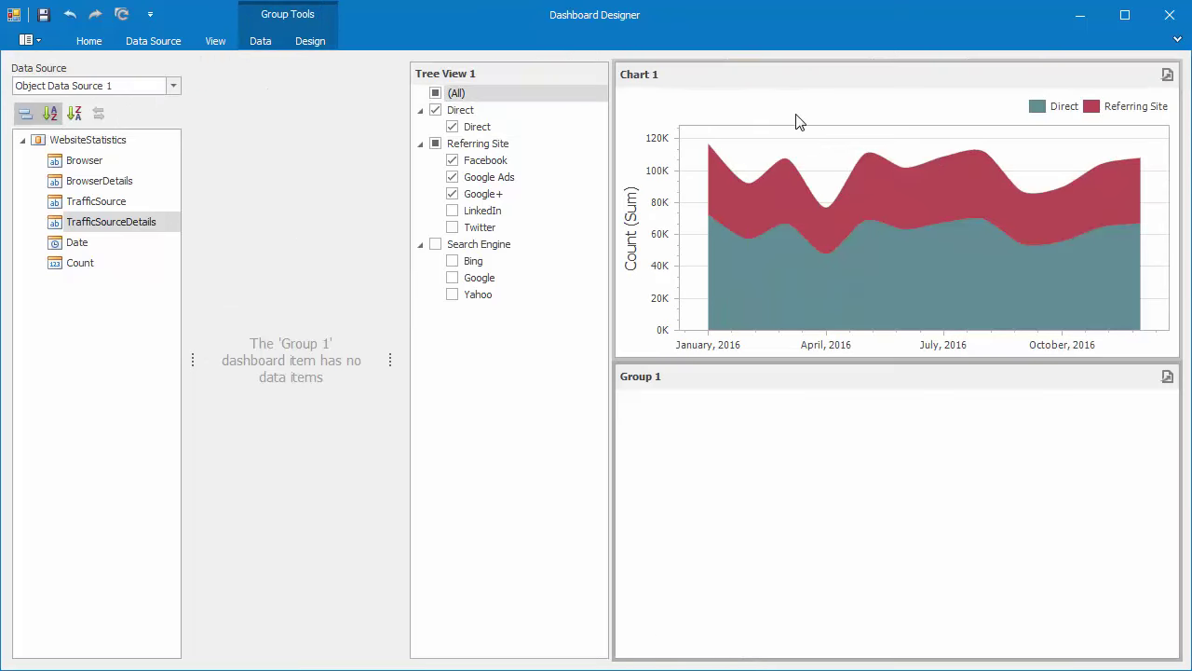
left_click_drag(681, 87, 671, 358)
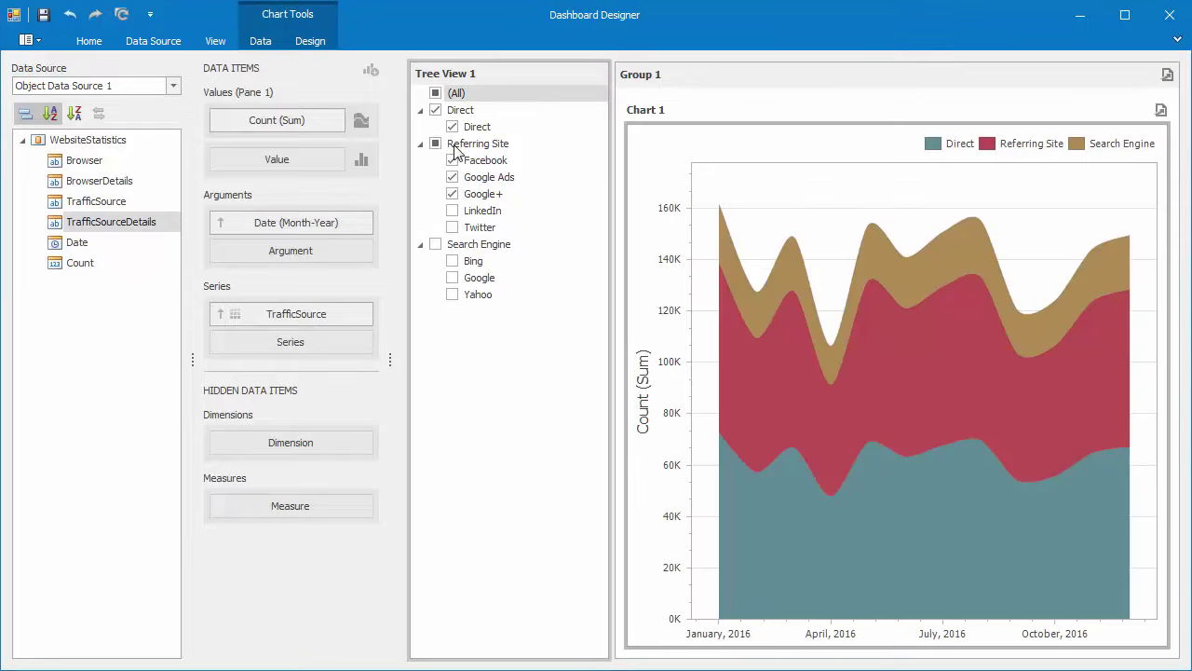
left_click_drag(427, 75, 436, 232)
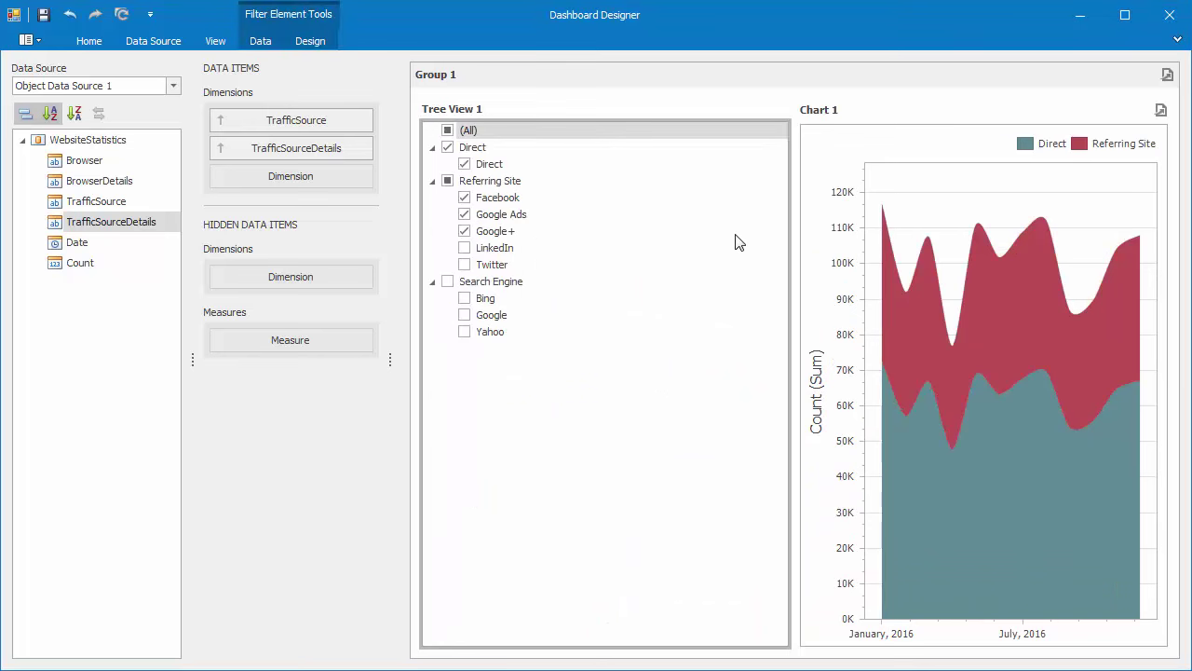
left_click_drag(792, 234, 560, 235)
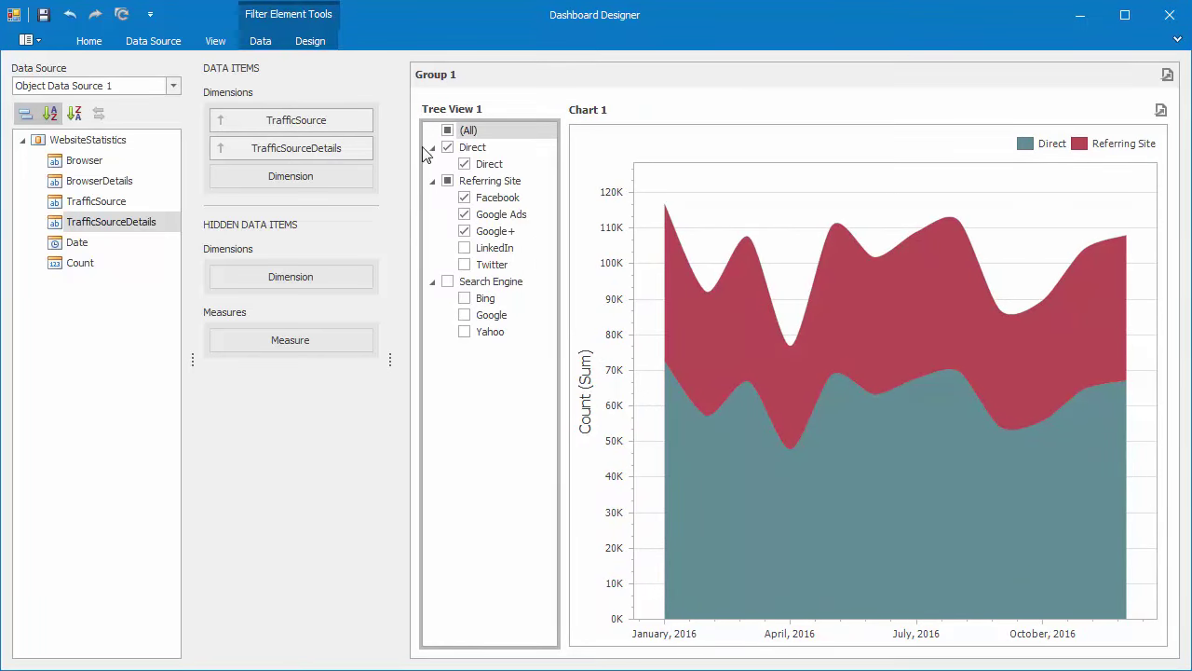
Step: Turn on Ignore Master Filters for Group 1
left_click(445, 86)
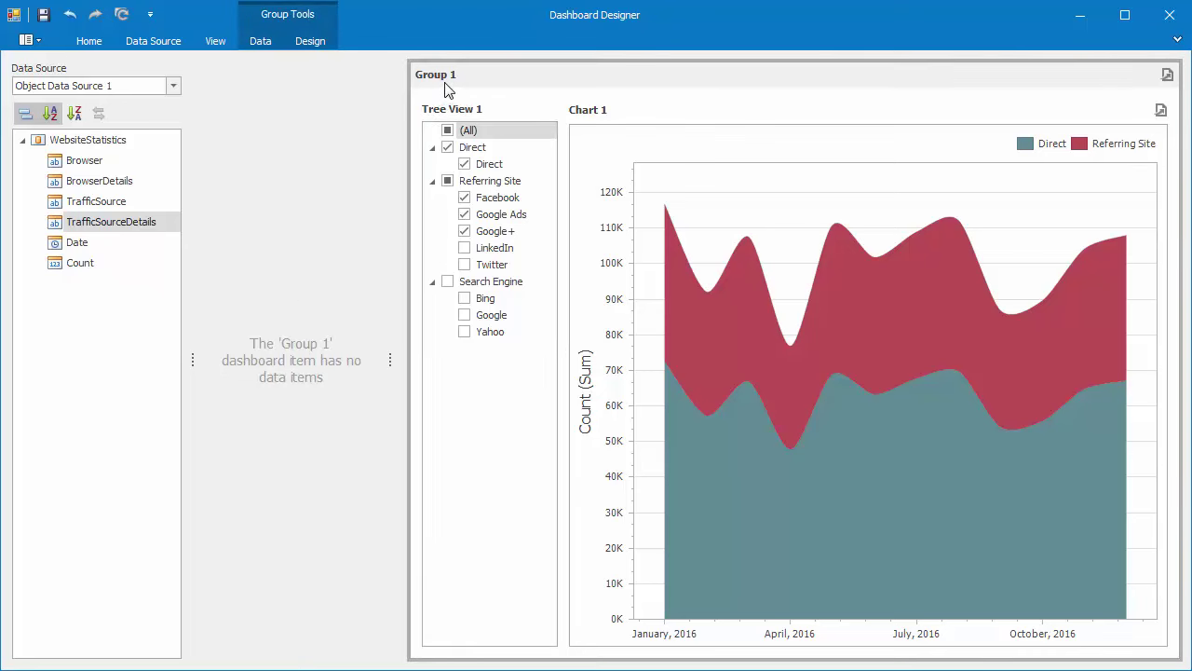
left_click(268, 43)
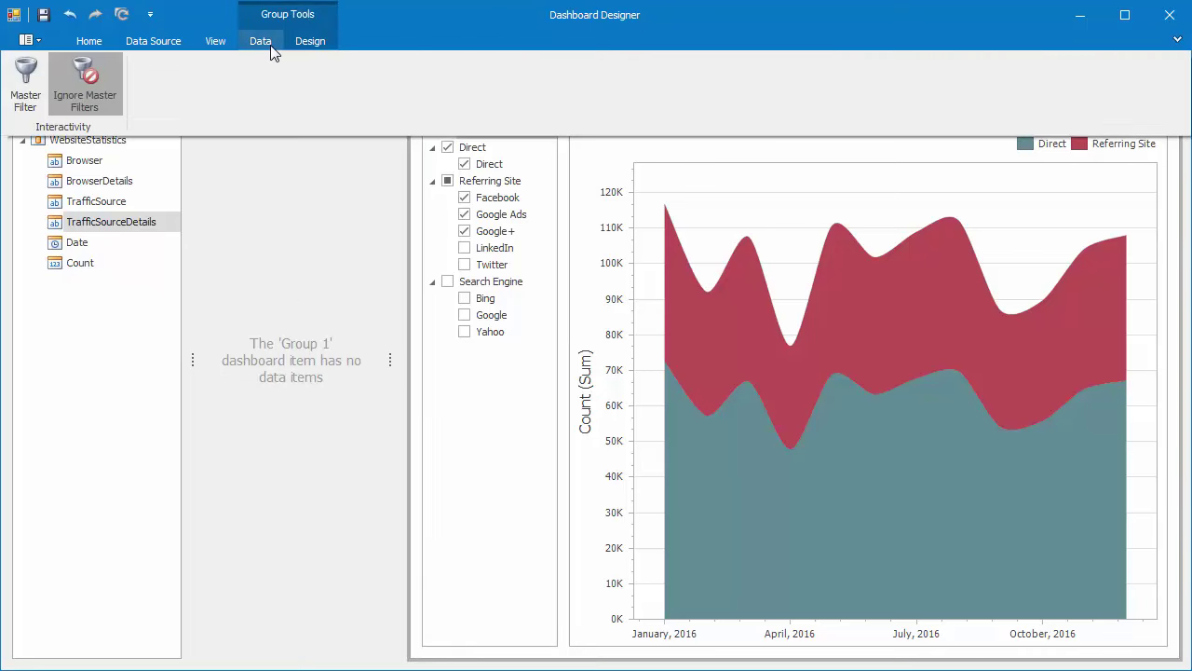
left_click(117, 105)
left_click(190, 173)
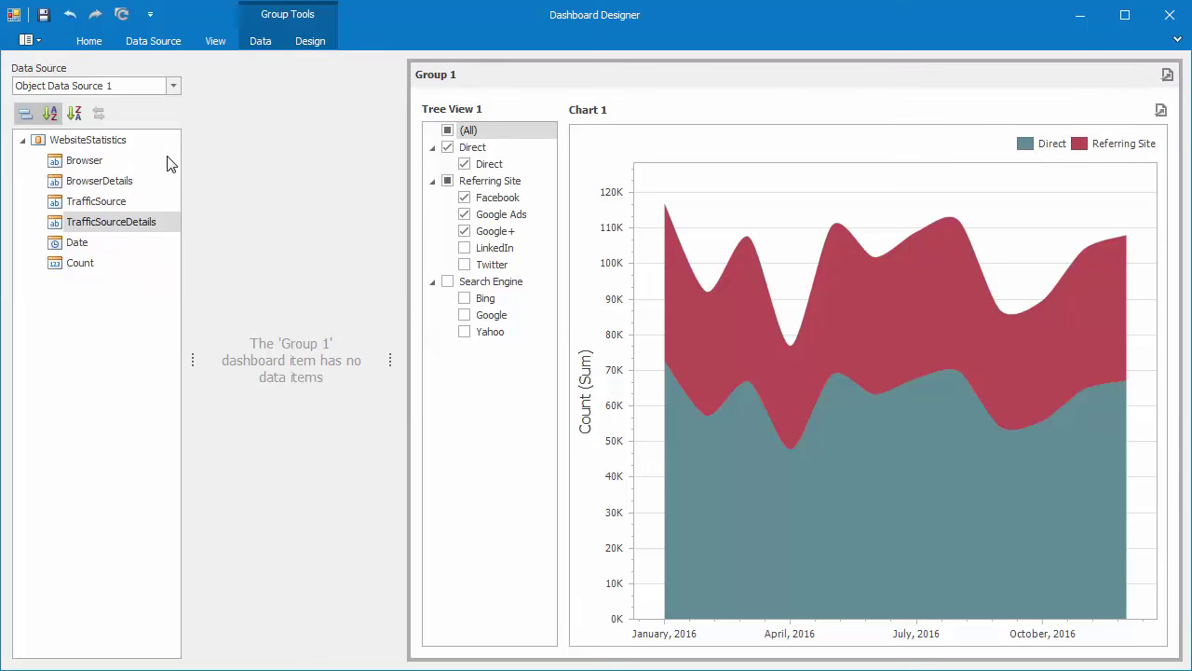
Step: Insert an empty Group 2 and dock it below Group 1 across the full width
left_click(111, 44)
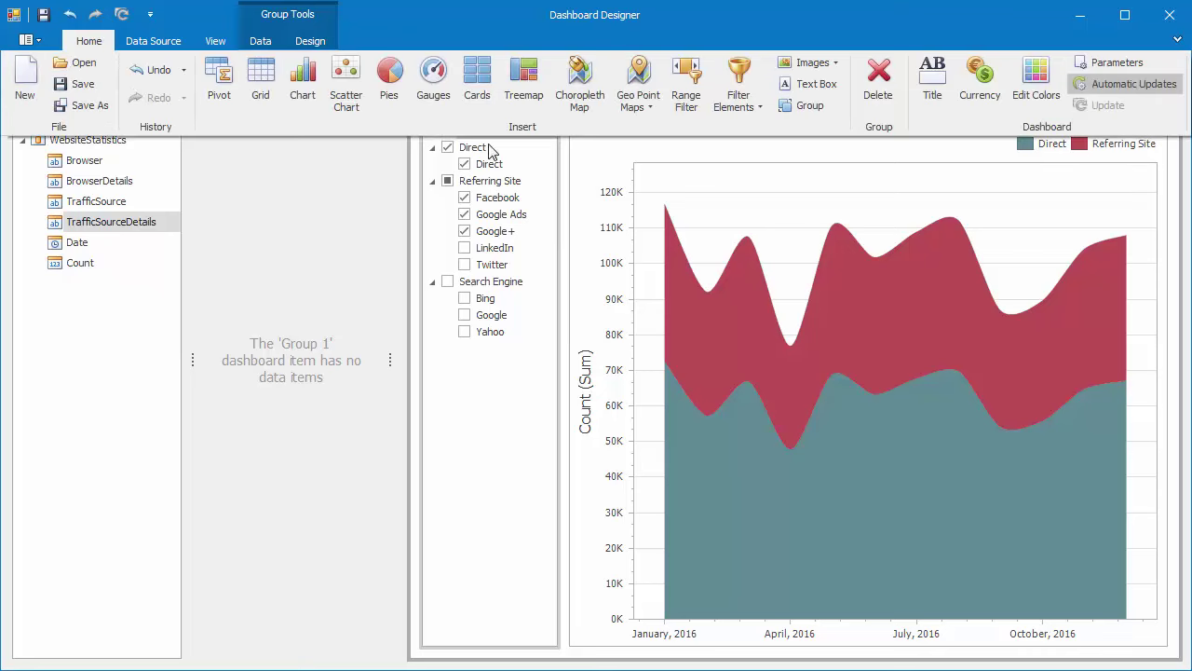
left_click(809, 109)
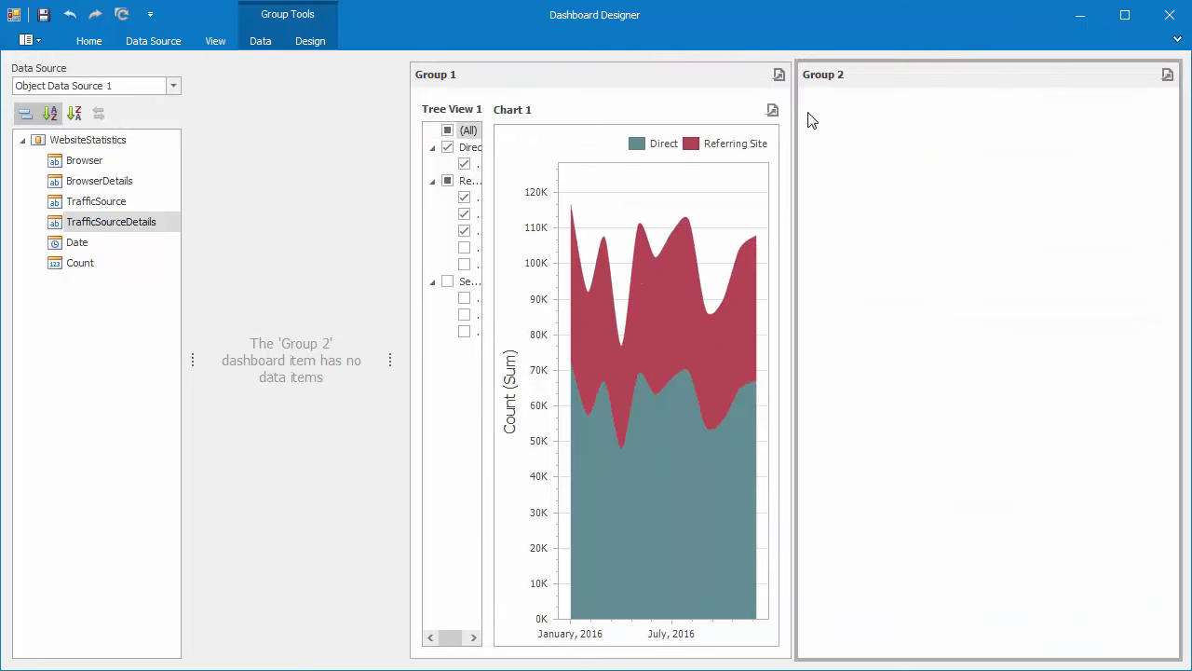
left_click_drag(835, 85, 483, 664)
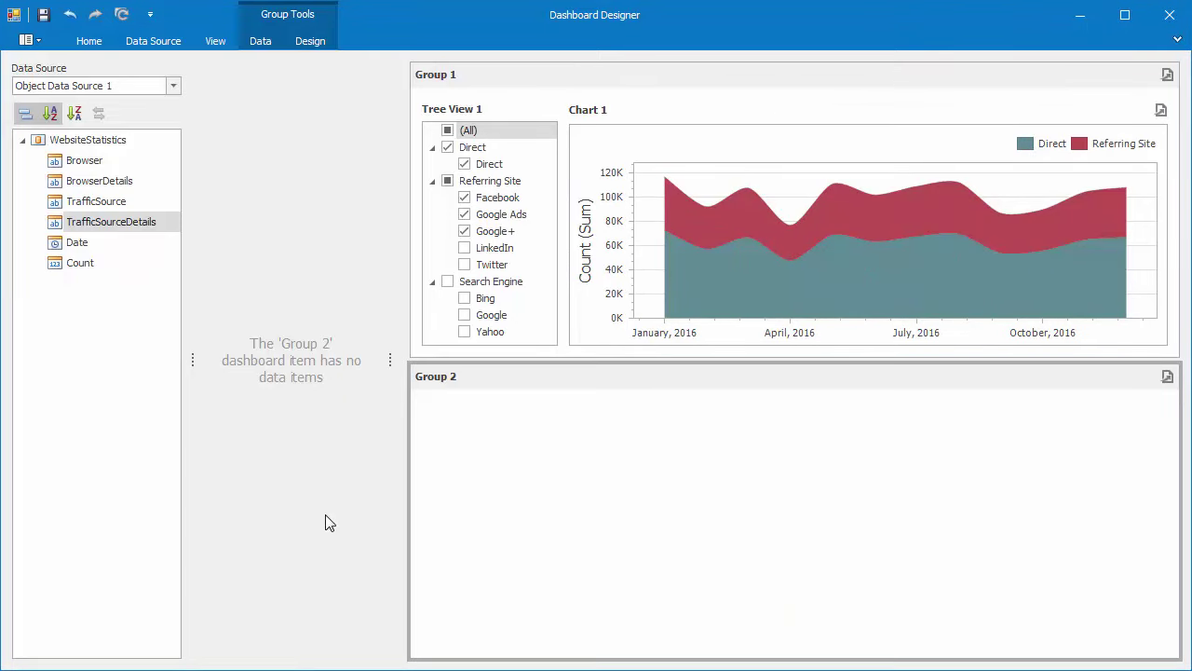
Step: Insert Chart 2 and move it into Group 2
left_click(103, 48)
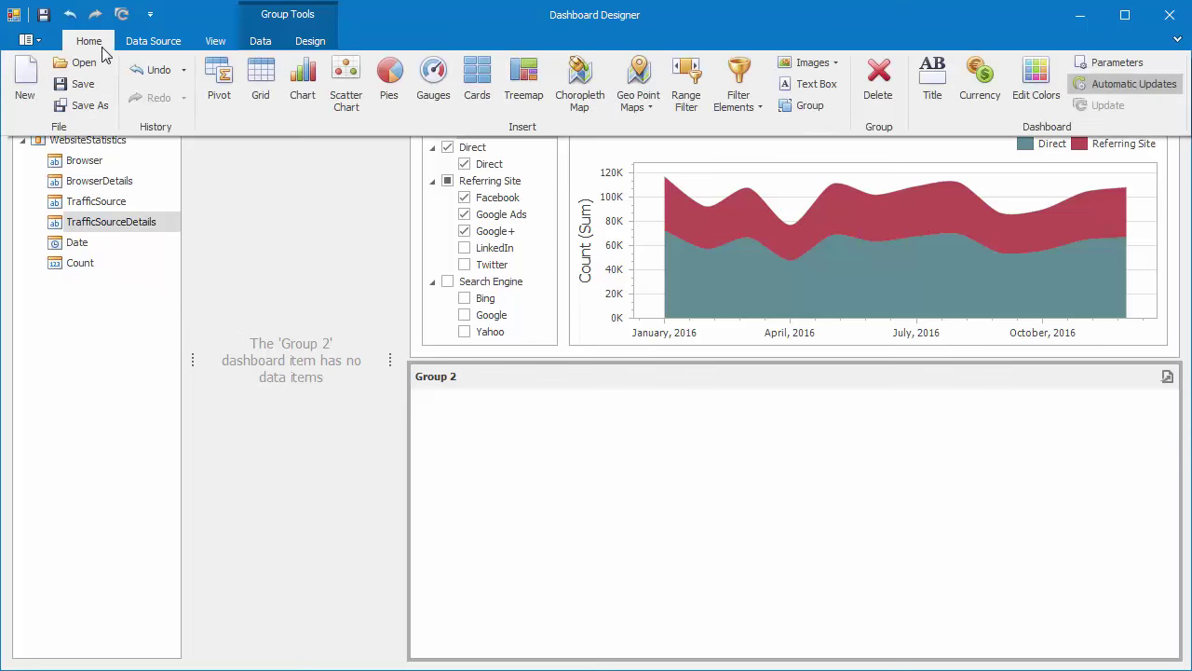
left_click(300, 93)
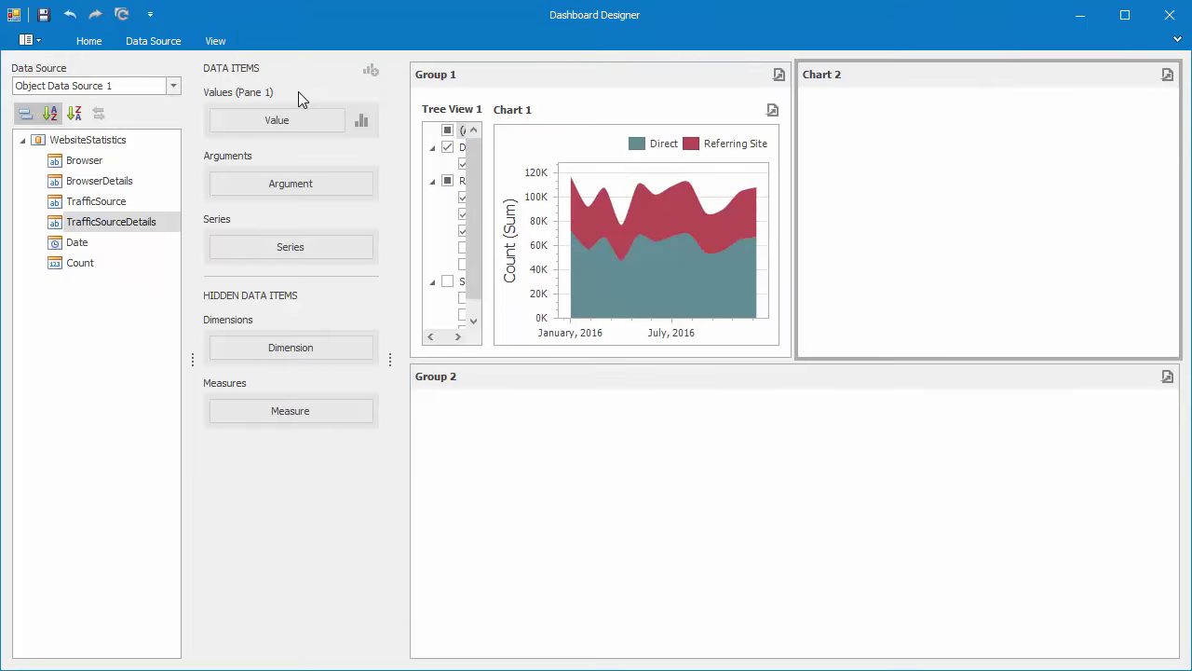
left_click_drag(844, 83, 484, 426)
Step: Chart Count (Sum) by Browser and BrowserDetails, colouring Browser by Hue
left_click_drag(80, 263, 287, 117)
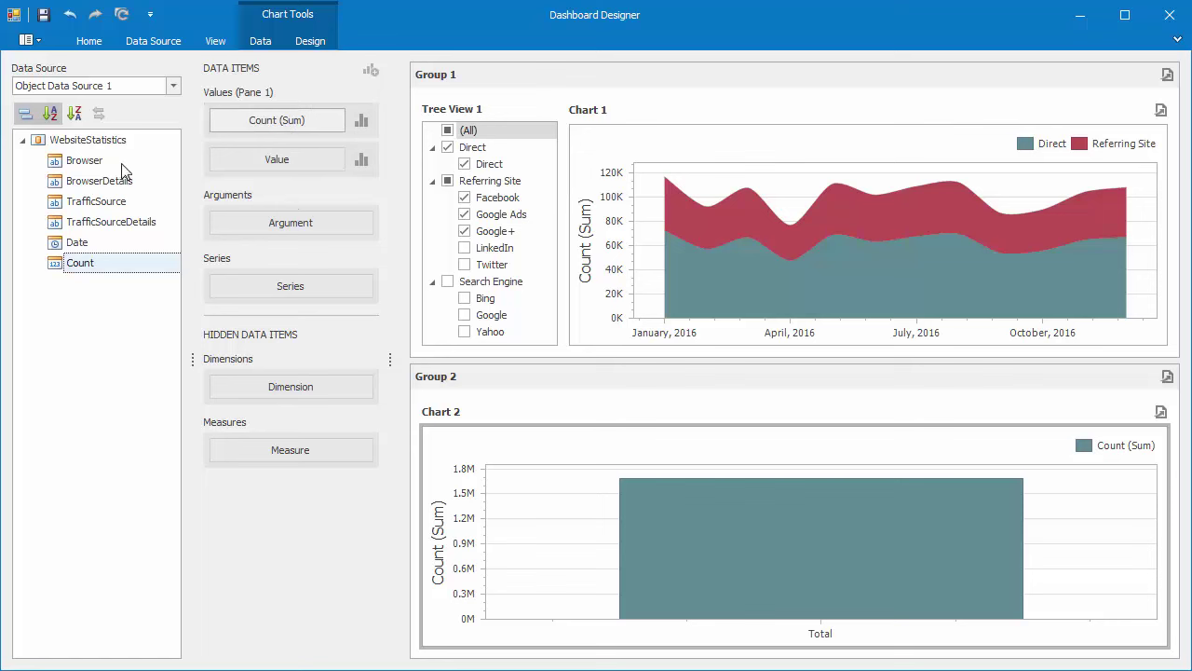
left_click_drag(123, 164, 262, 217)
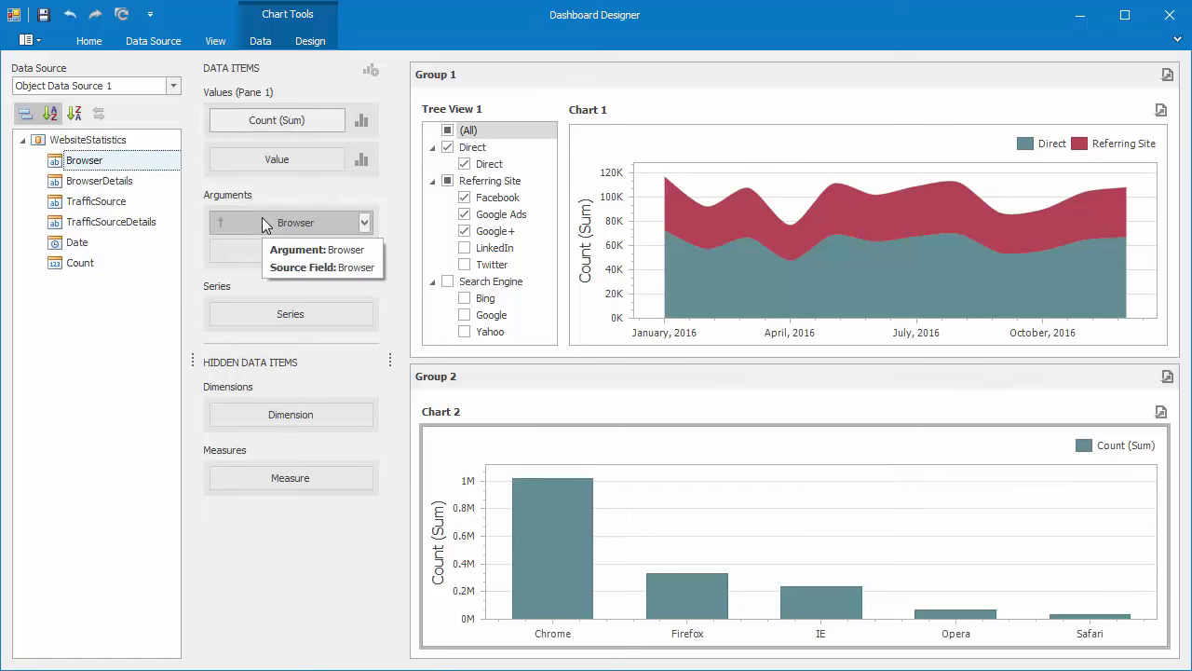
left_click_drag(142, 181, 274, 256)
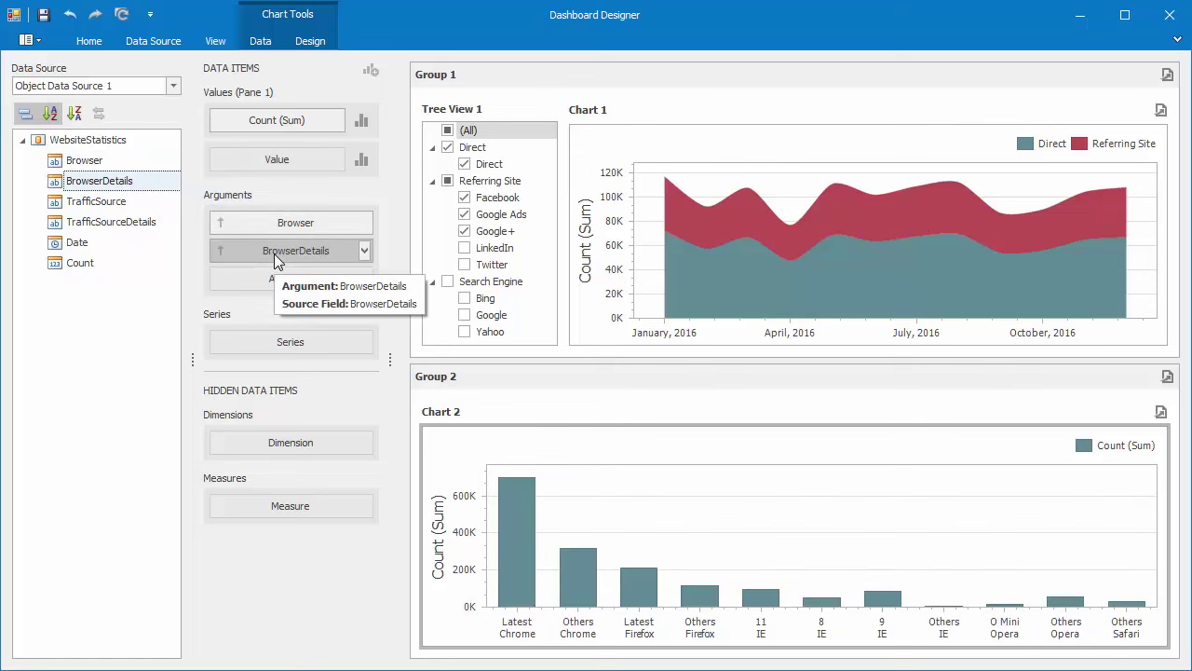
left_click(364, 225)
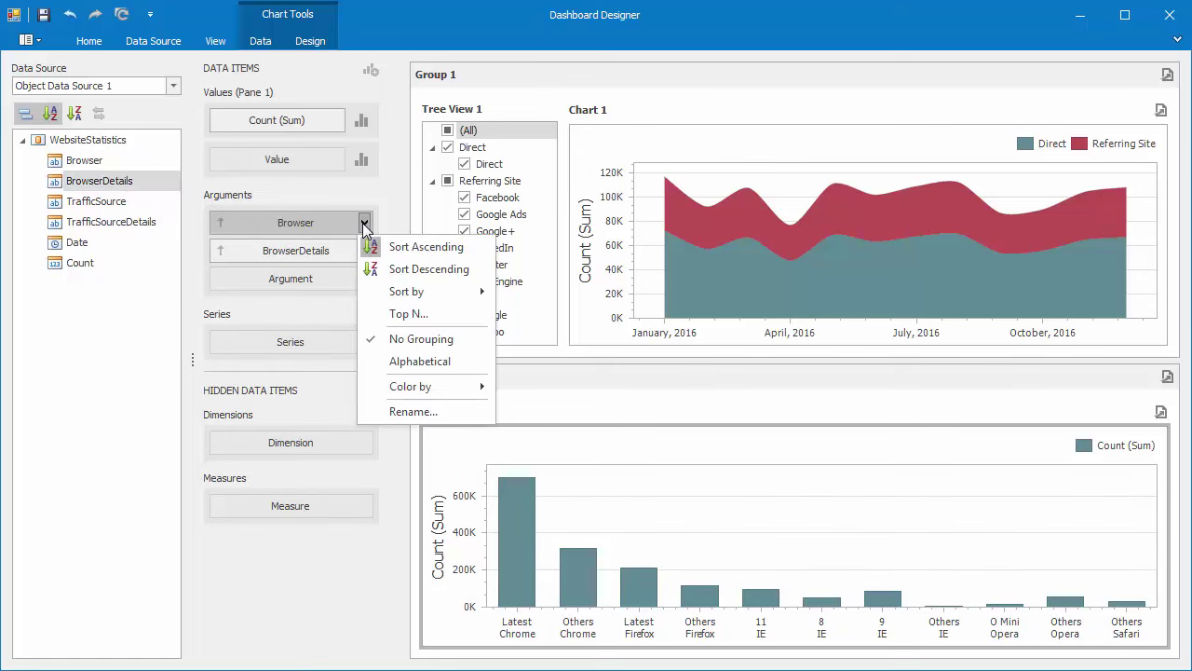
mouse_move(468, 390)
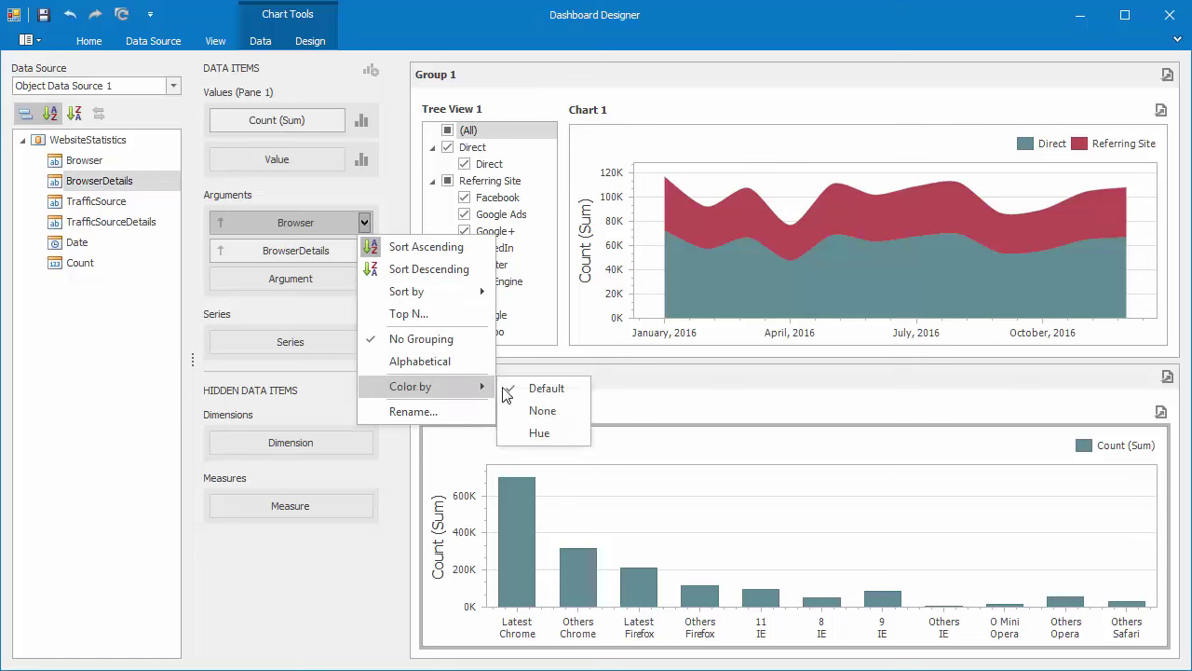
left_click(560, 435)
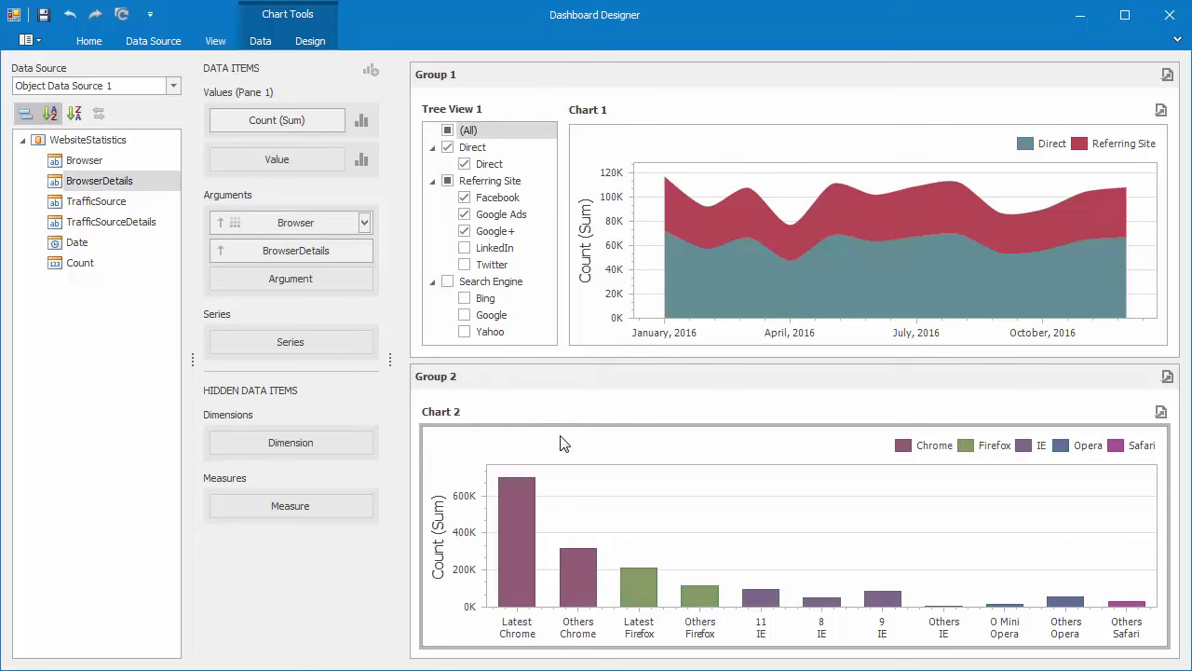
Step: Add Combo Box 1 left of Chart 2 in Group 2, filtering by Browser
left_click(97, 44)
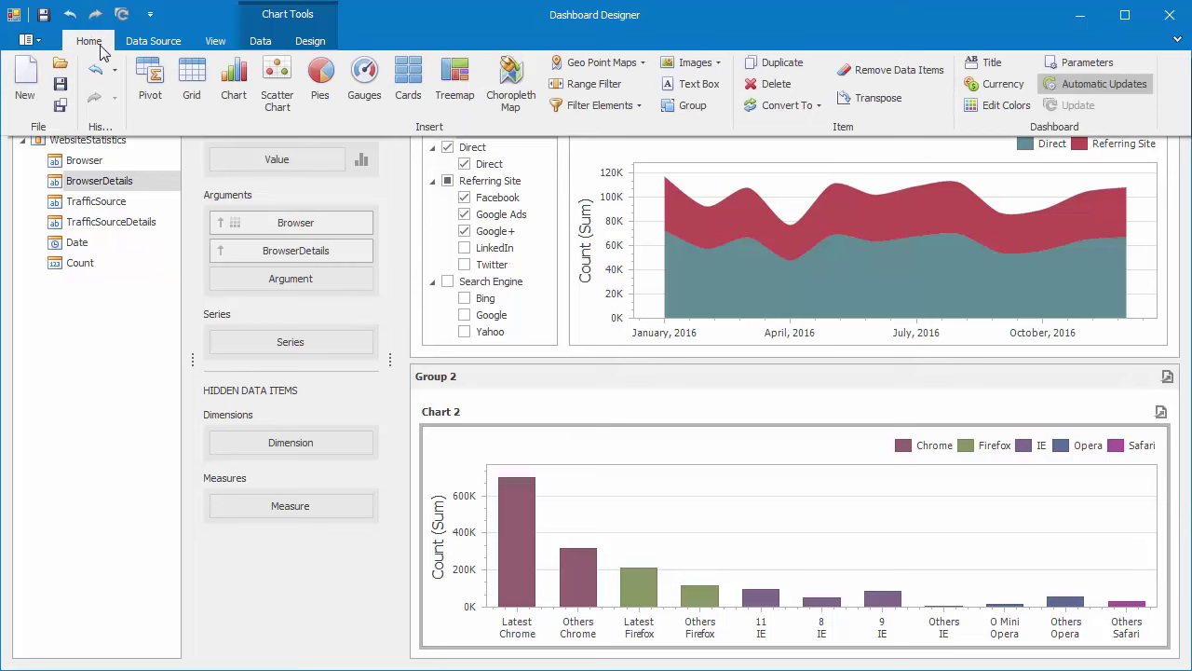
left_click(599, 110)
left_click(619, 128)
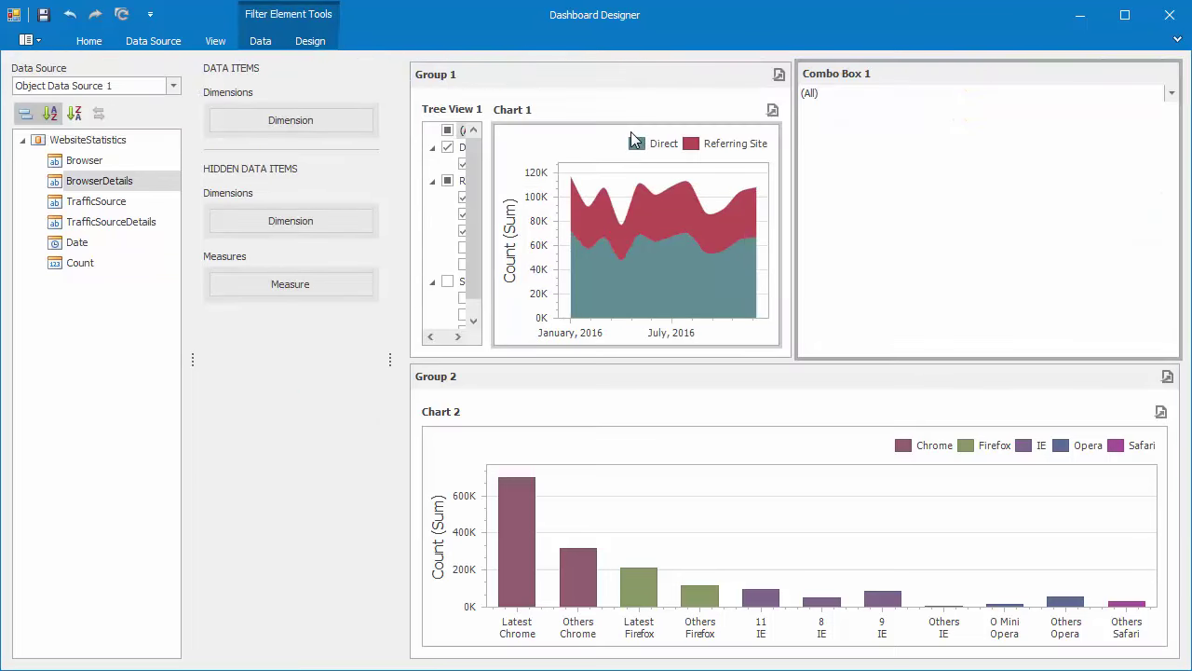
left_click_drag(816, 93, 434, 433)
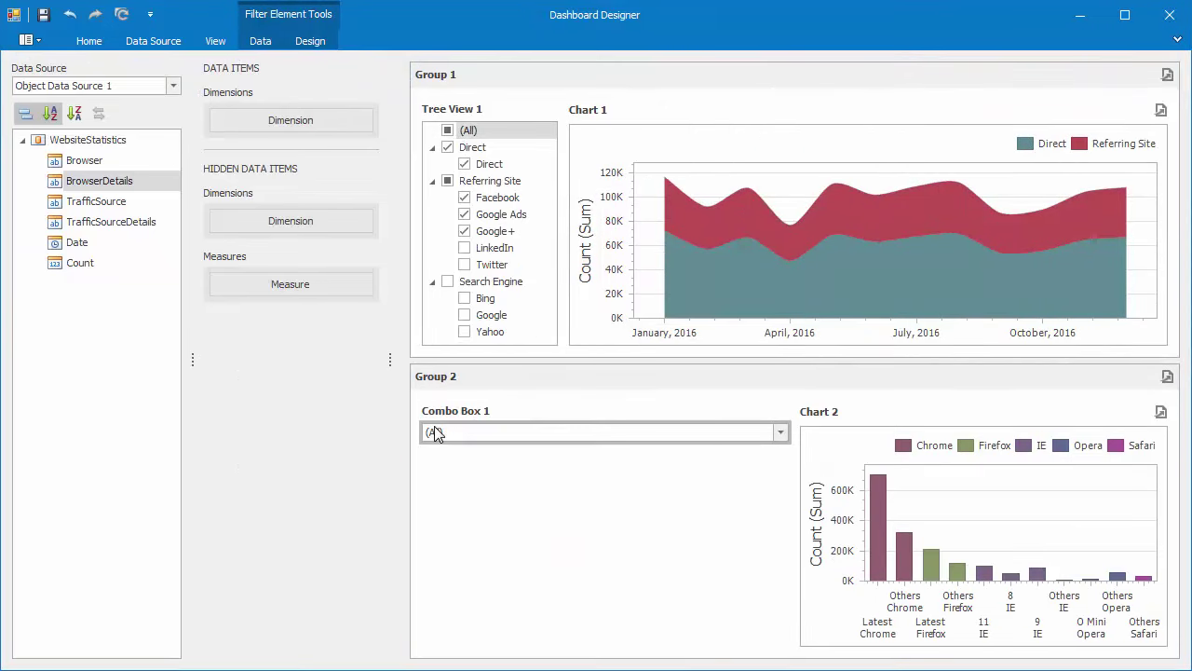
left_click_drag(794, 433, 561, 433)
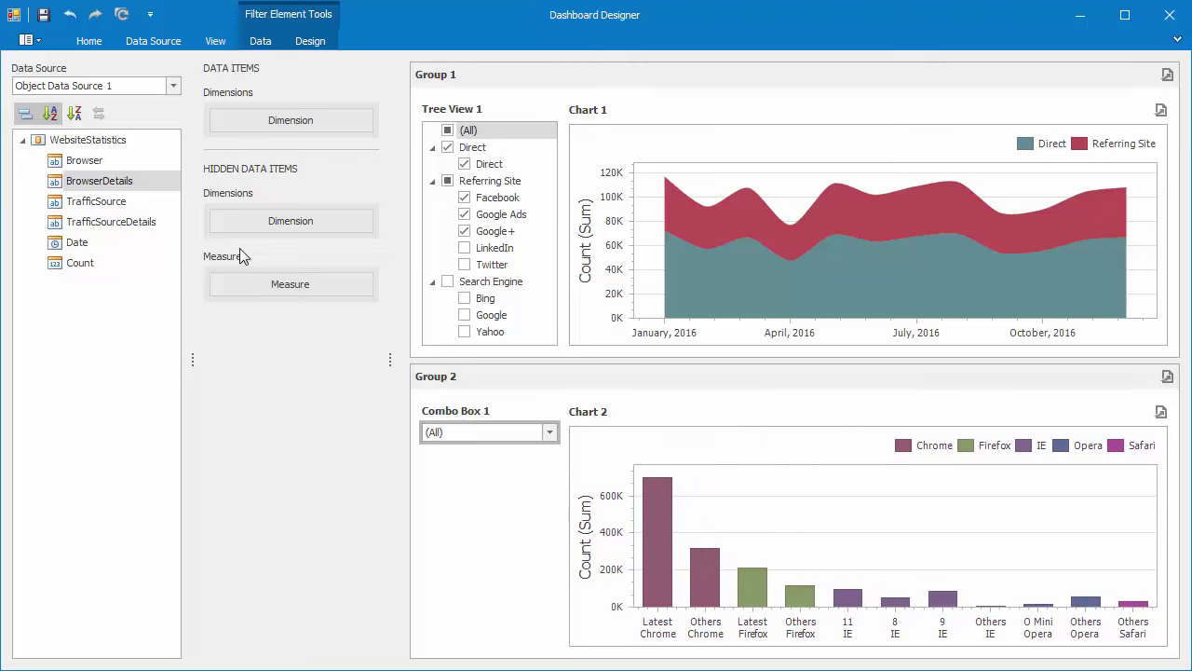
left_click_drag(101, 168, 263, 128)
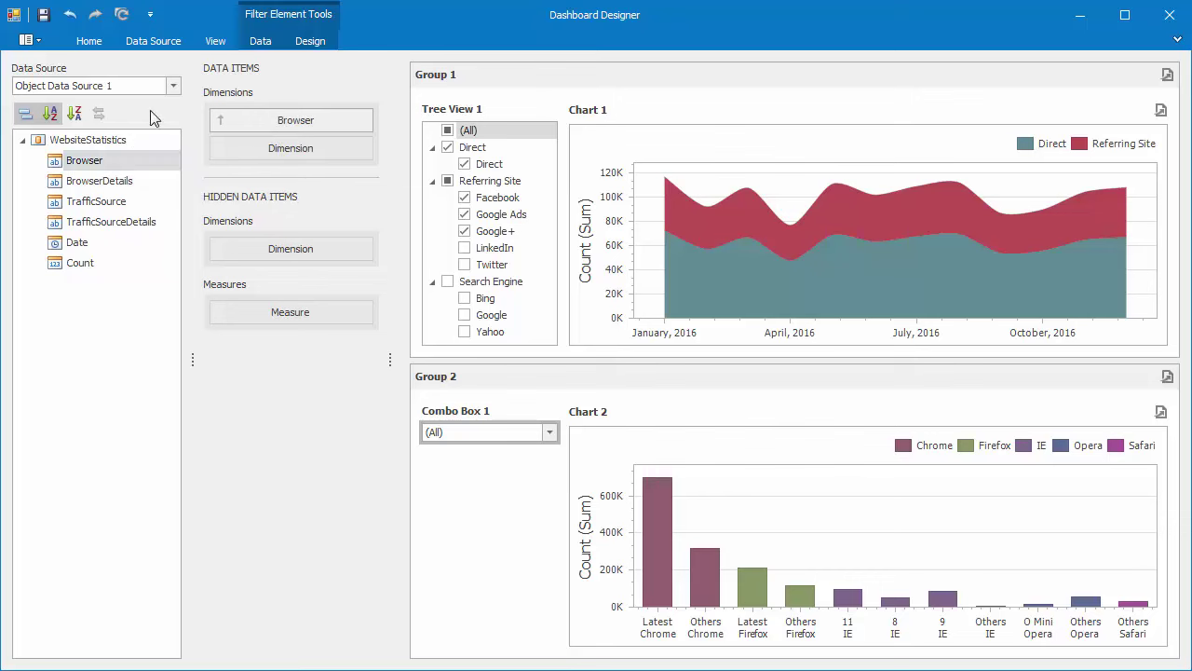
Step: Add List Box 1 under Combo Box 1 in Group 2, filtering by BrowserDetails
left_click(92, 46)
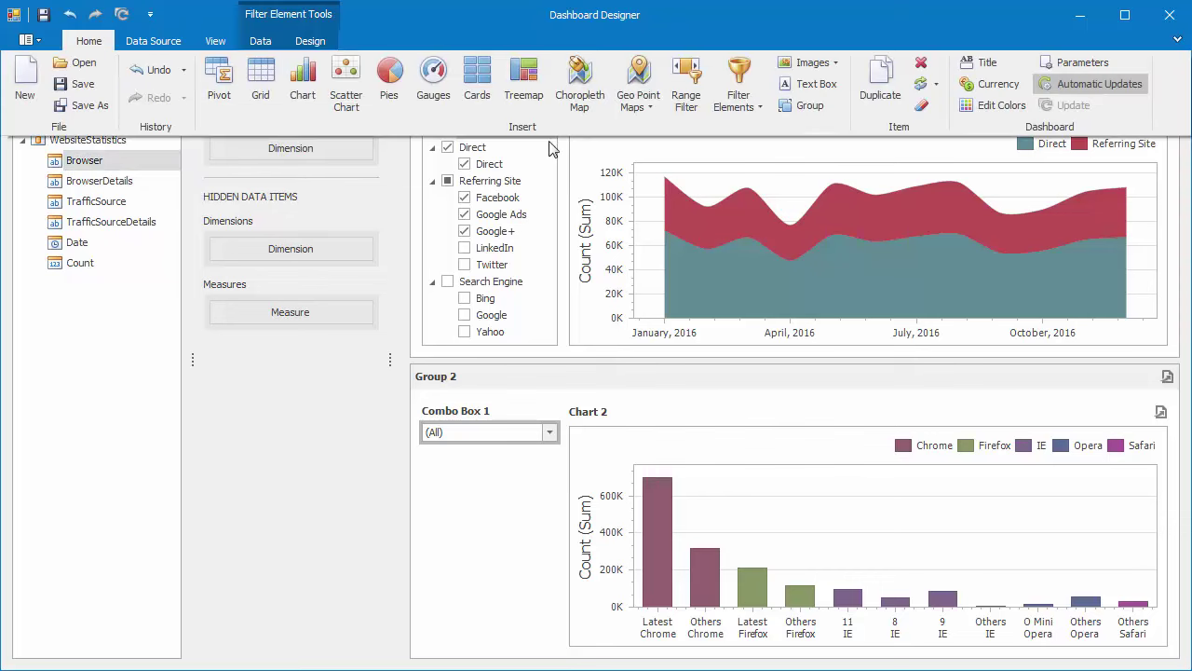
left_click(745, 102)
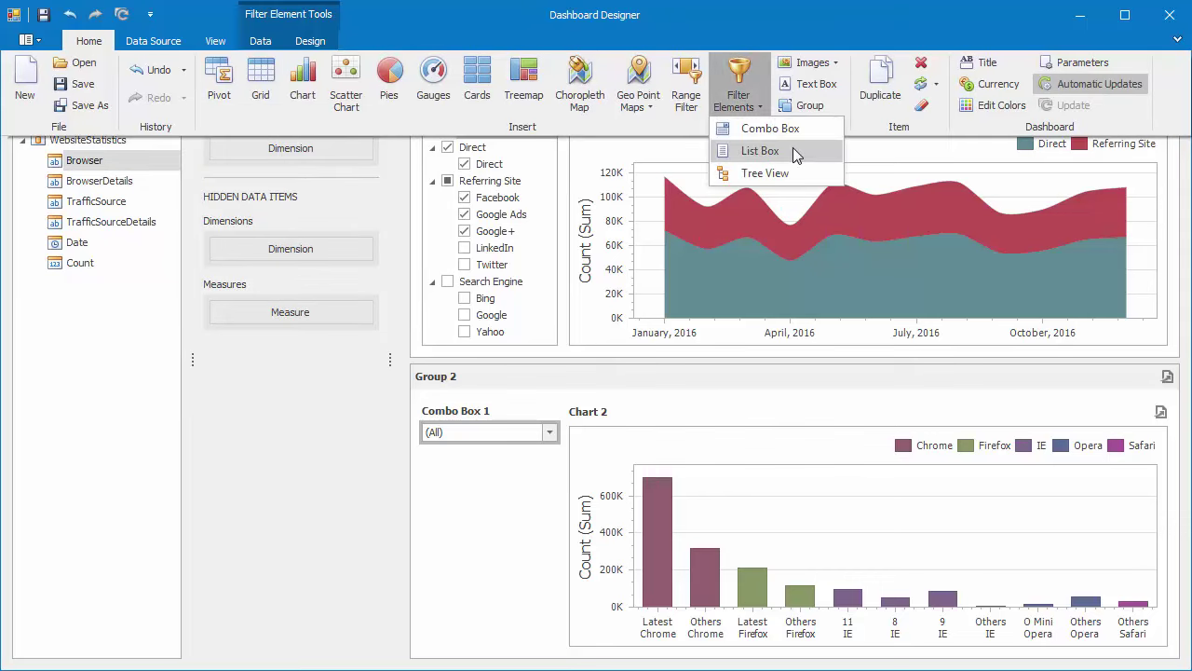
left_click(761, 149)
left_click_drag(841, 96, 450, 639)
left_click_drag(114, 180, 295, 123)
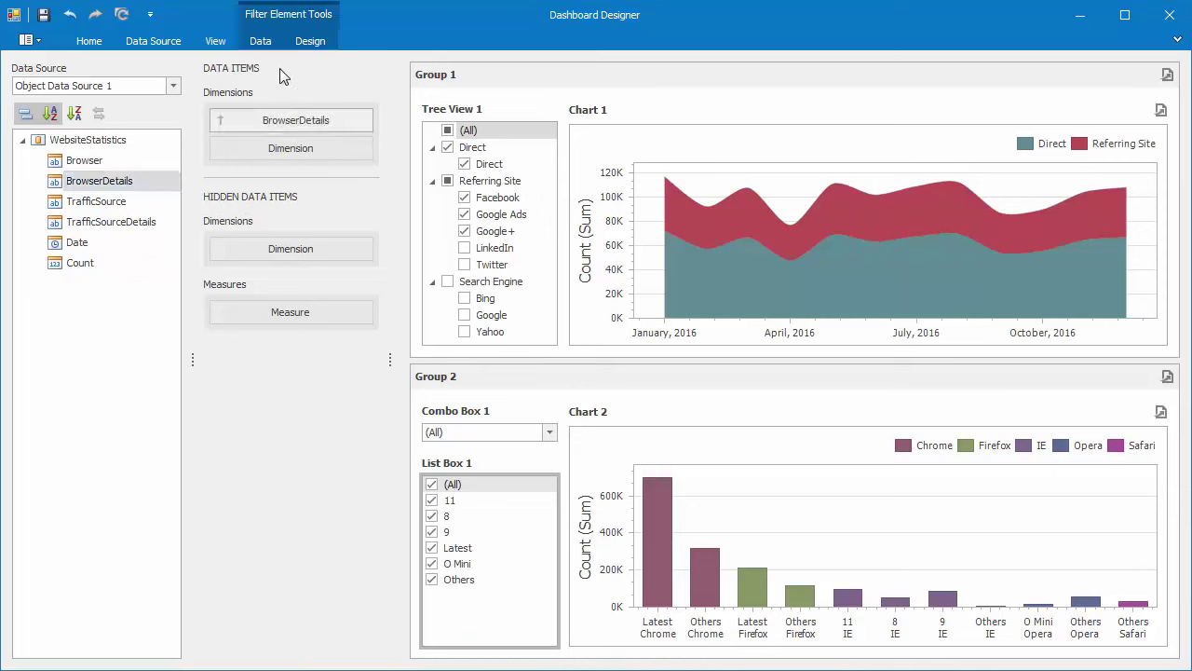
left_click(261, 41)
left_click(266, 98)
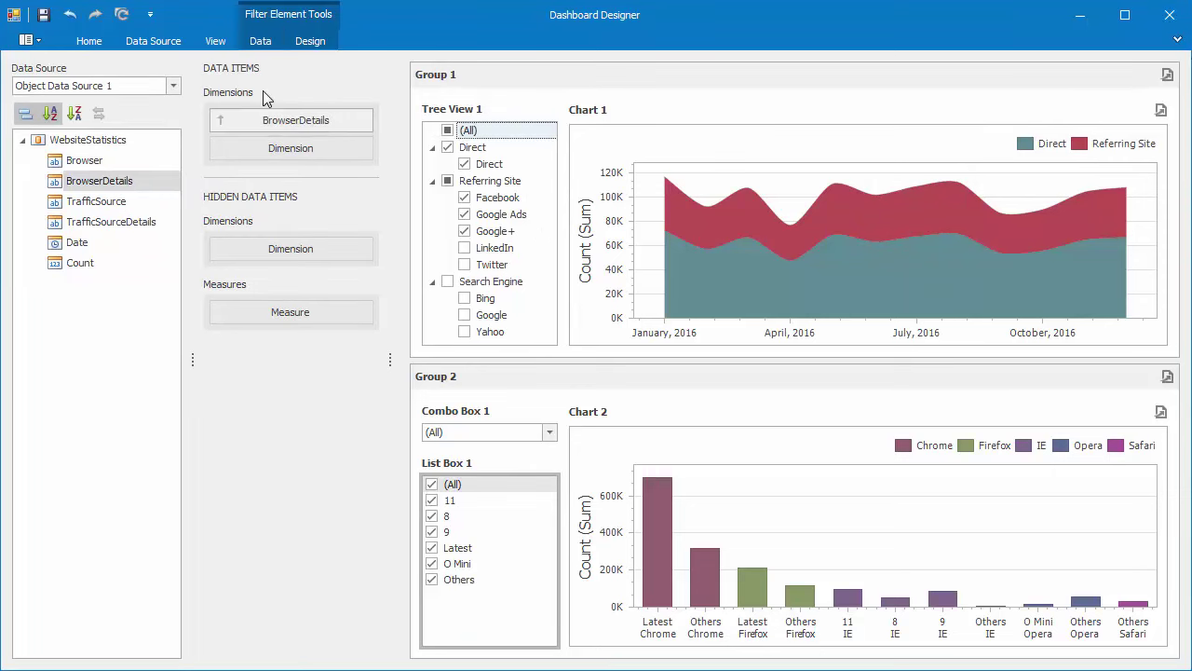
Step: Set Combo Box 1 to IE after briefly trying Chrome
left_click(548, 433)
left_click(548, 433)
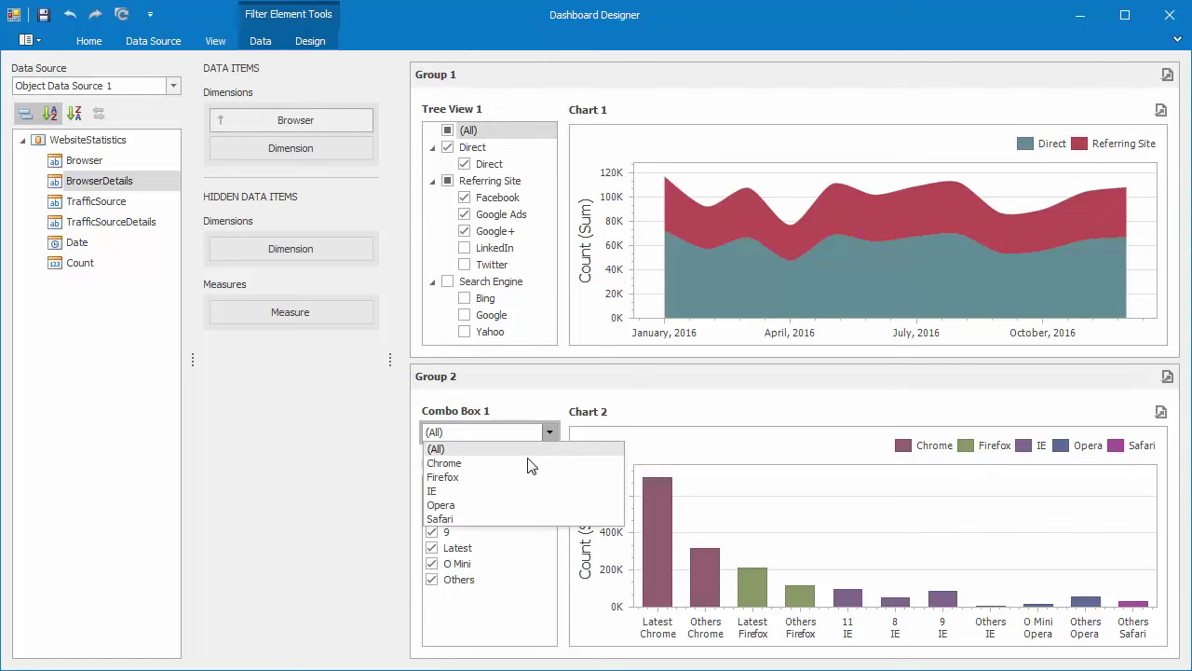
left_click(528, 464)
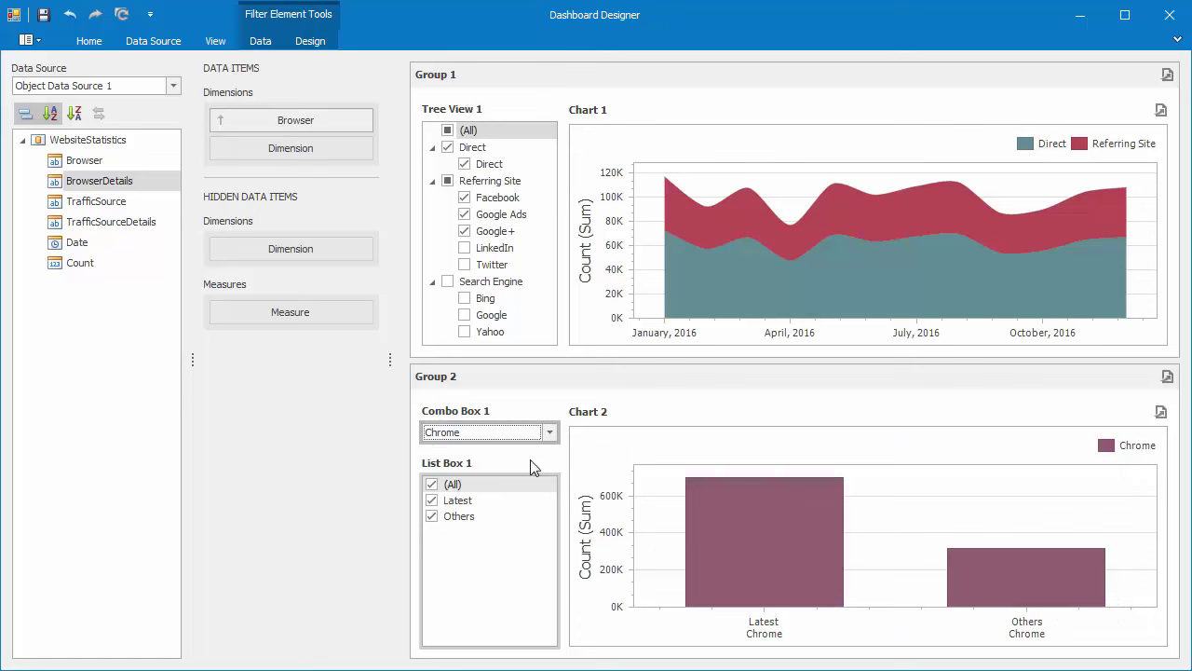
left_click(550, 434)
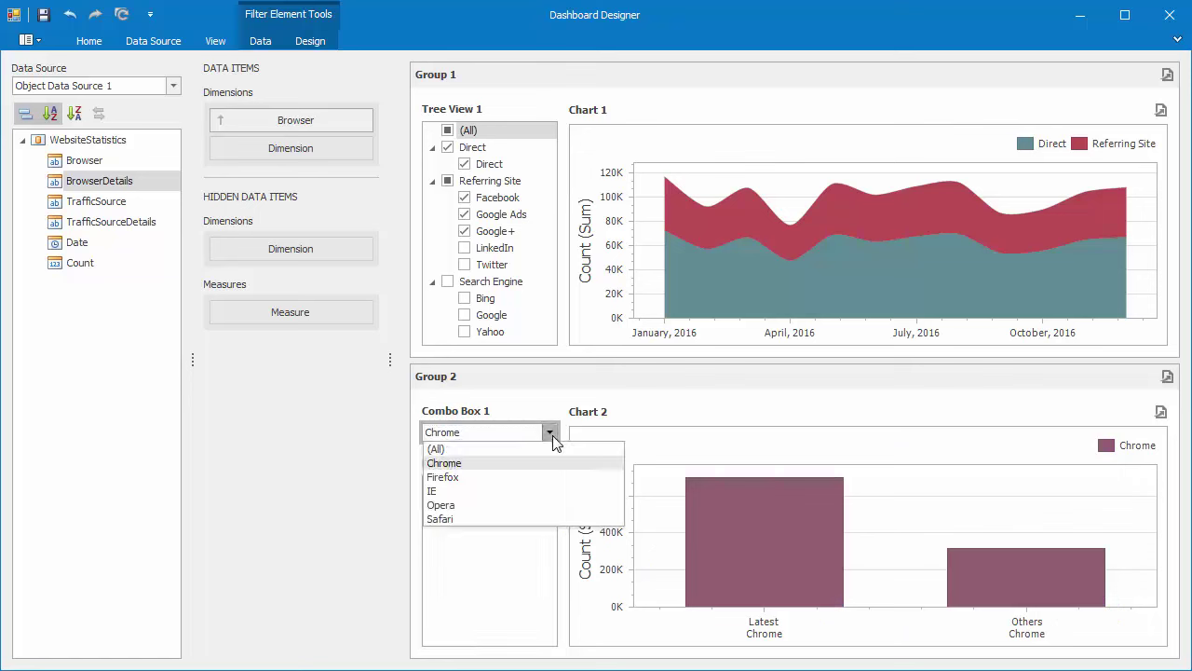
left_click(532, 491)
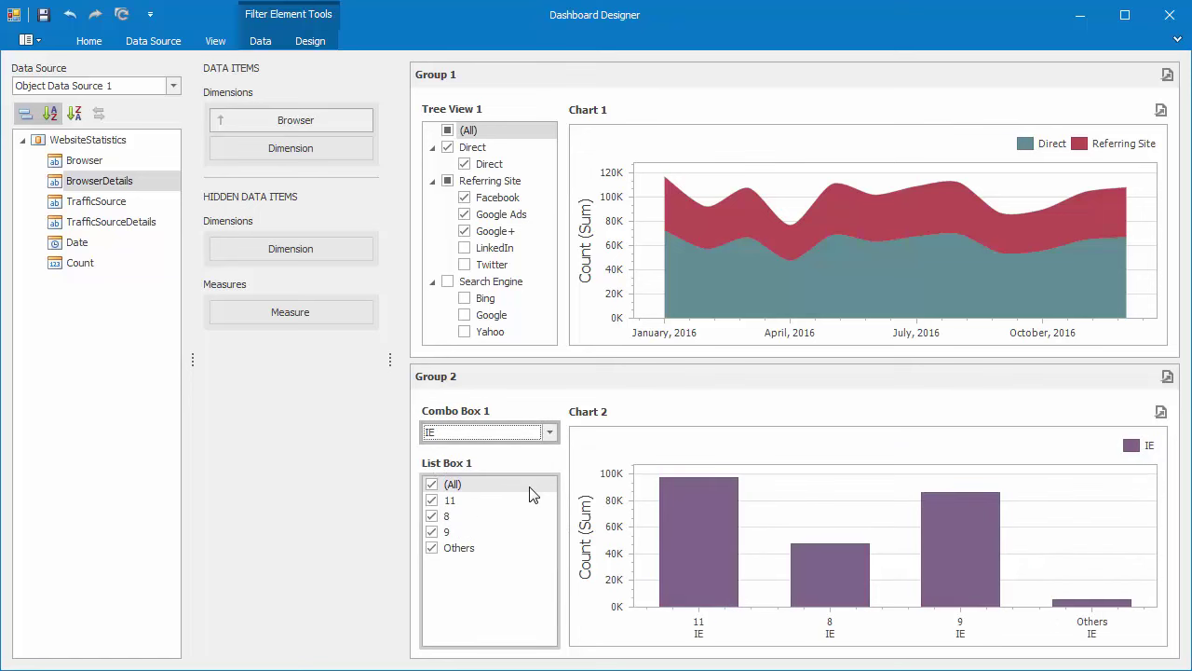
Step: Uncheck Others and version 8 in List Box 1, leaving IE 11 and 9
left_click(434, 555)
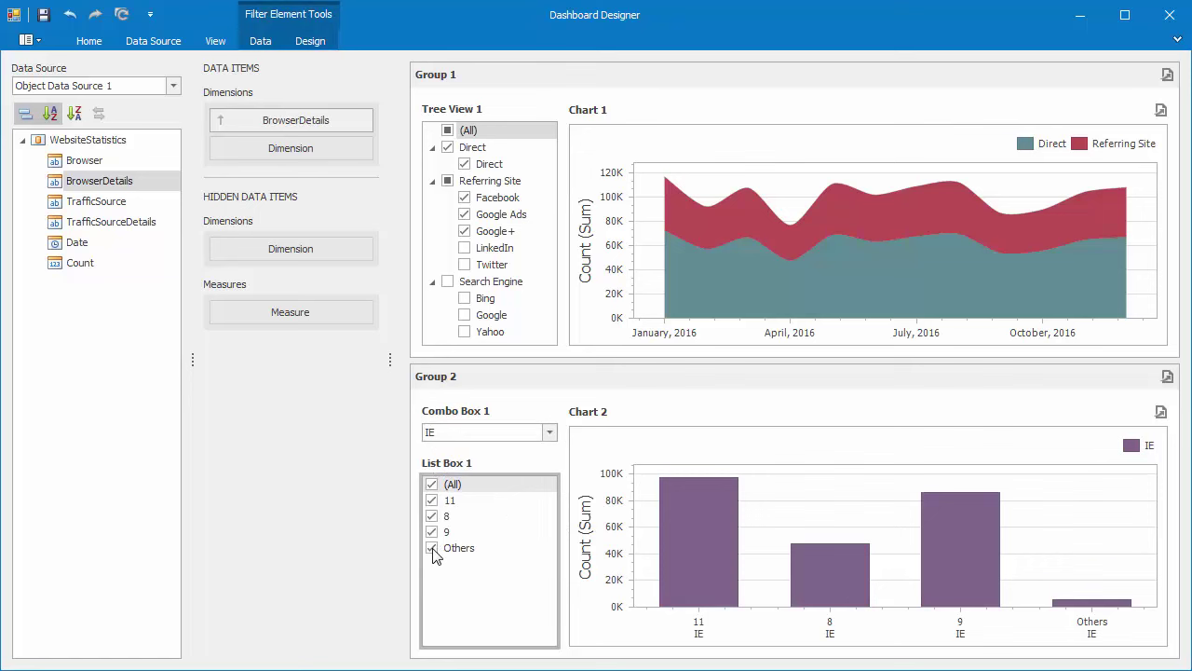
left_click(432, 550)
left_click(432, 518)
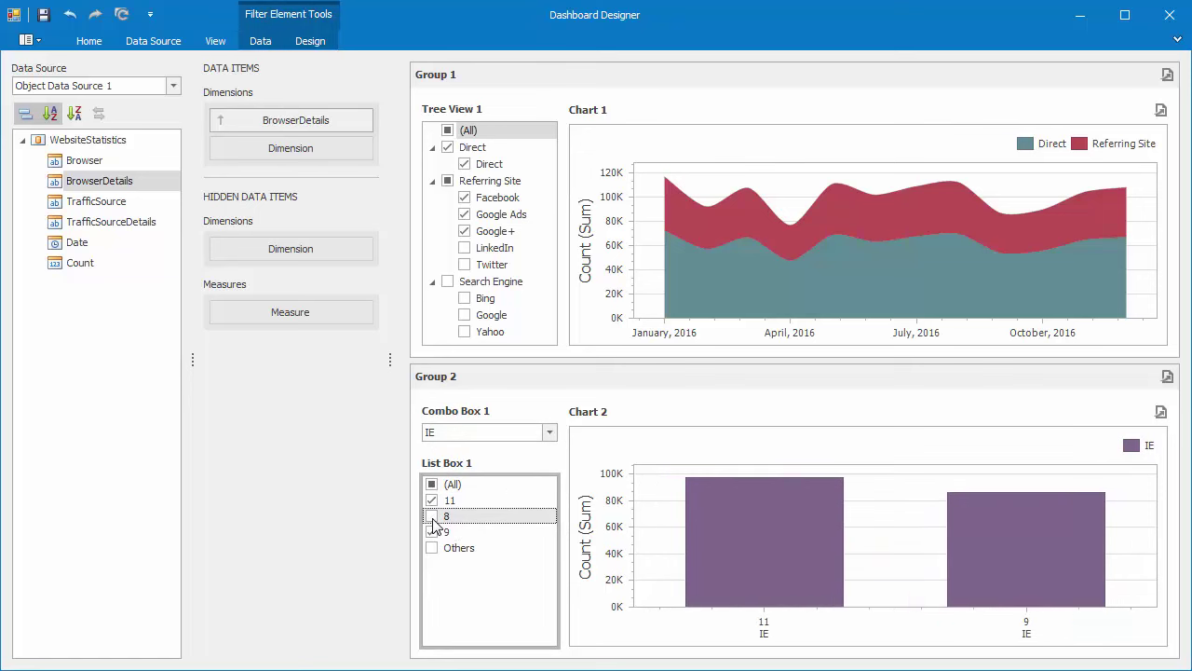